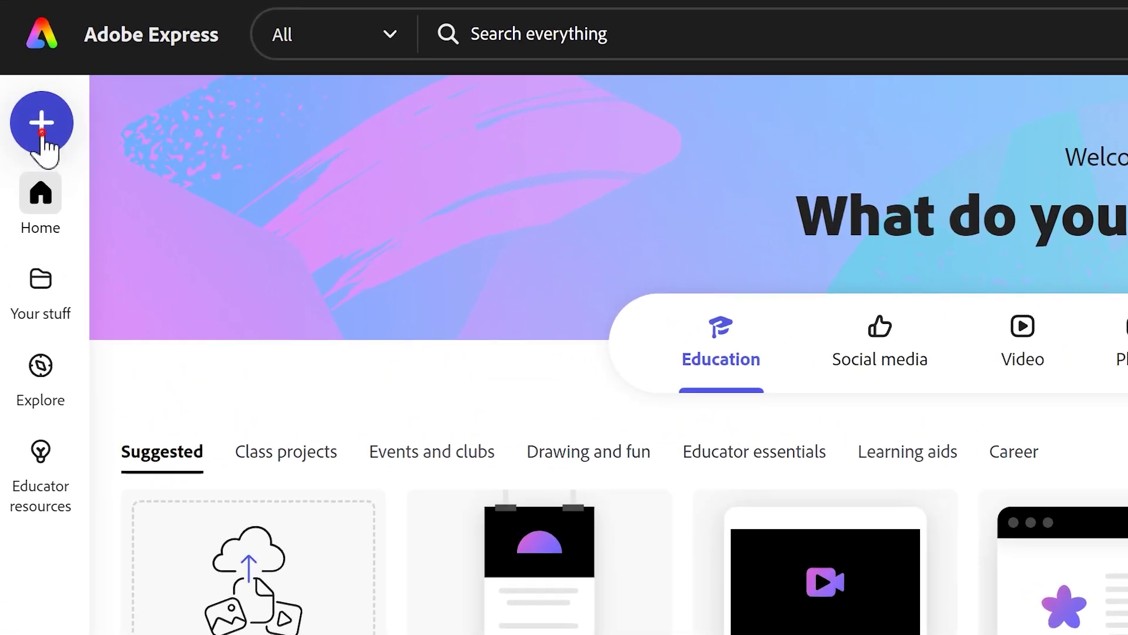
Create a new blank 16:9 landscape project
click(41, 130)
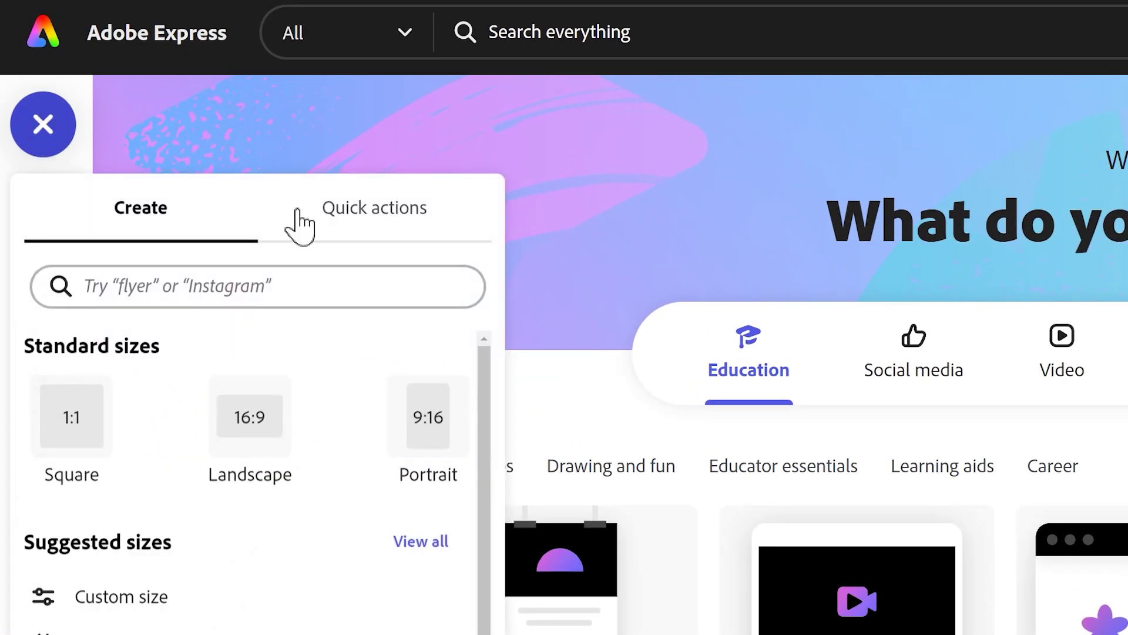
click(270, 441)
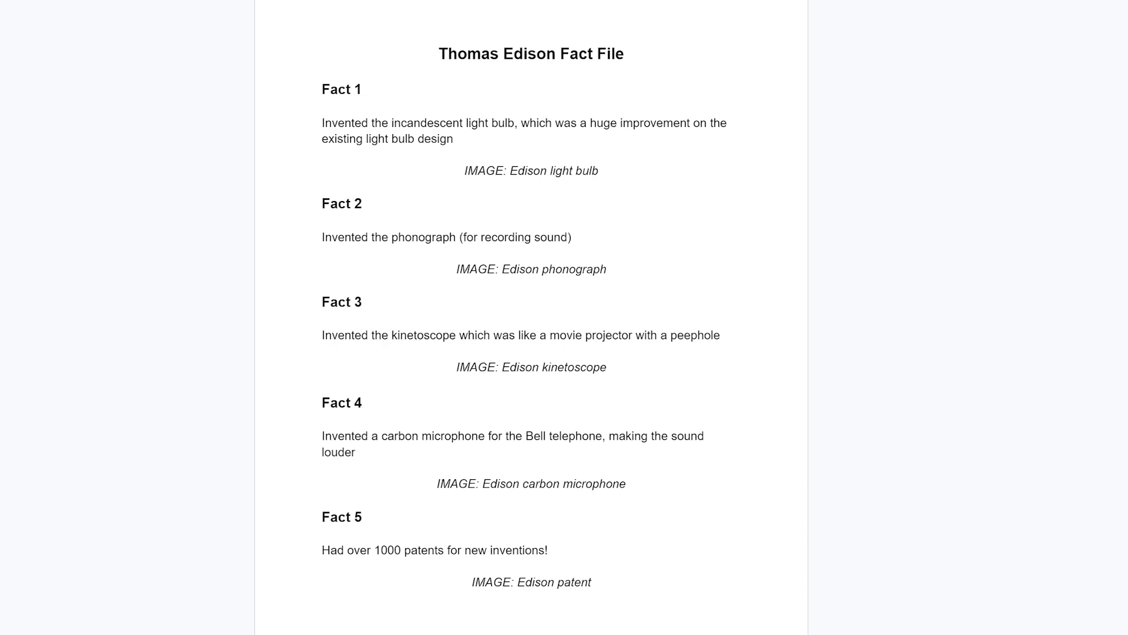
Copy the Fact 1 light bulb sentence from the Google Docs fact file and paste it into the upper-left part of the Adobe Express page
drag(503, 205, 411, 196)
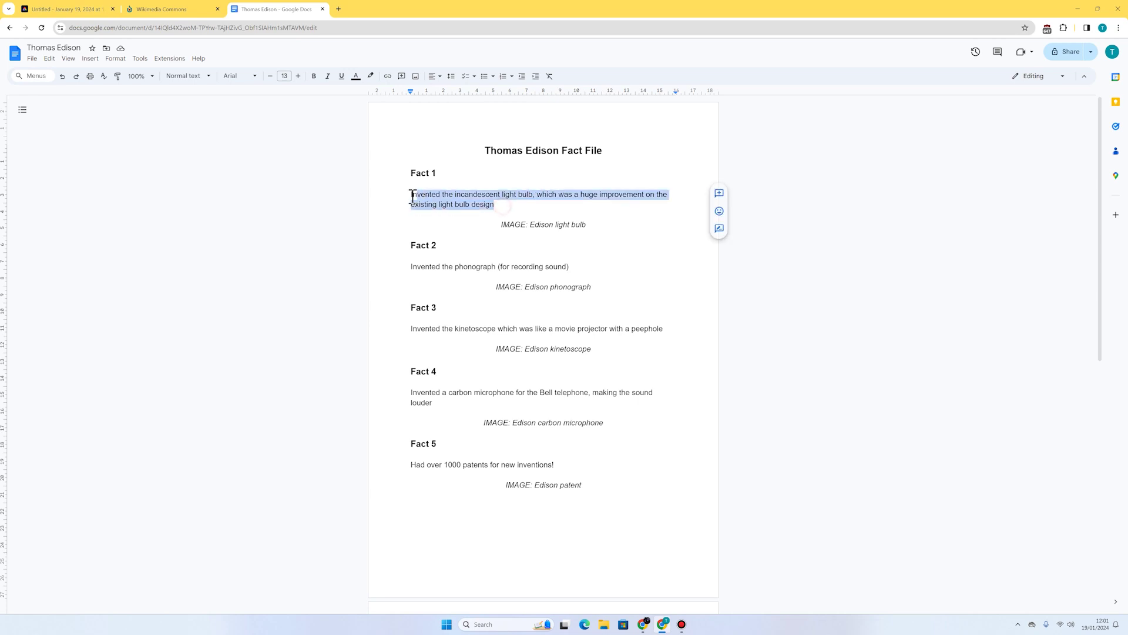
key(ctrl+c)
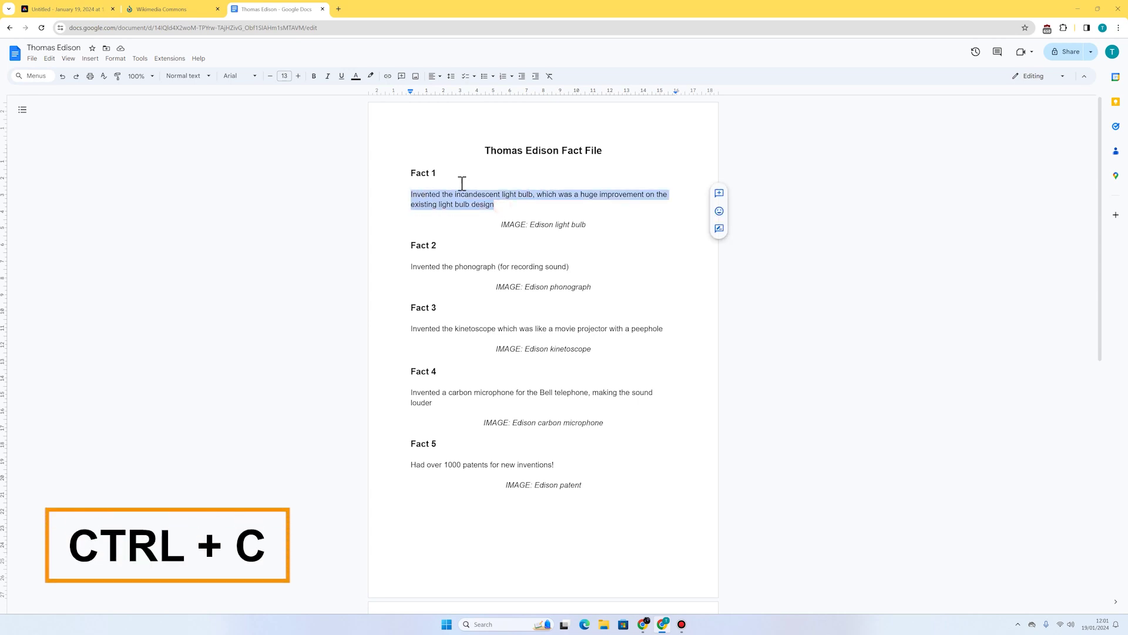
click(70, 9)
key(ctrl+v)
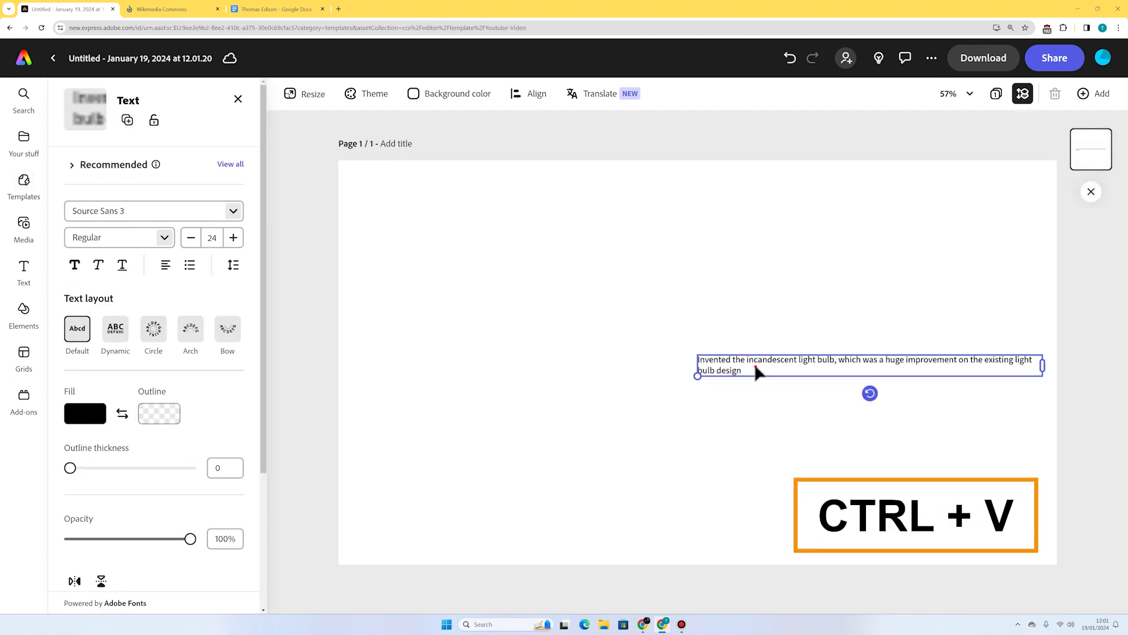
drag(758, 371, 469, 238)
click(484, 295)
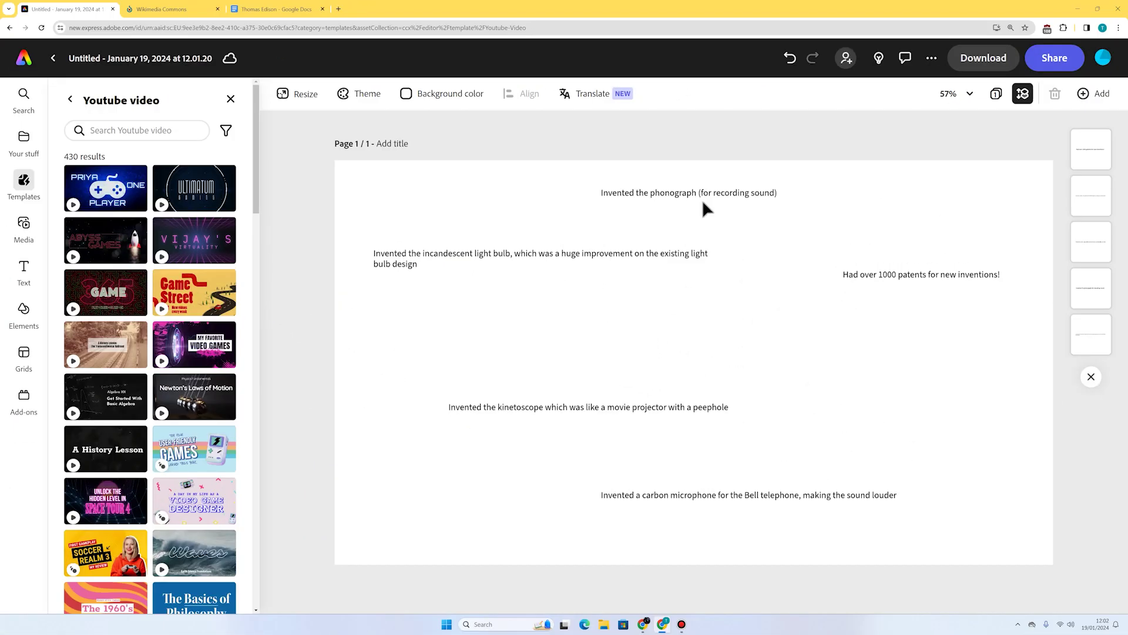
Narrow the light bulb text box so the sentence wraps over three lines
click(635, 260)
drag(714, 258, 523, 260)
click(595, 287)
Enlarge the kinetoscope text to size 33 and narrow its box so it wraps onto a second line
click(646, 405)
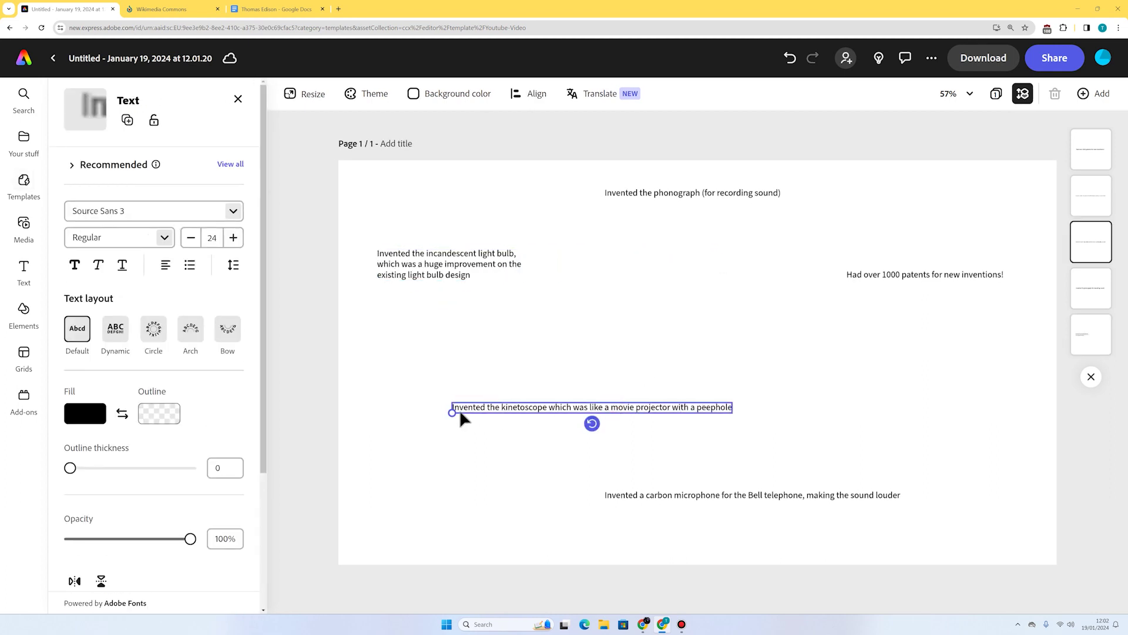
drag(451, 411, 341, 416)
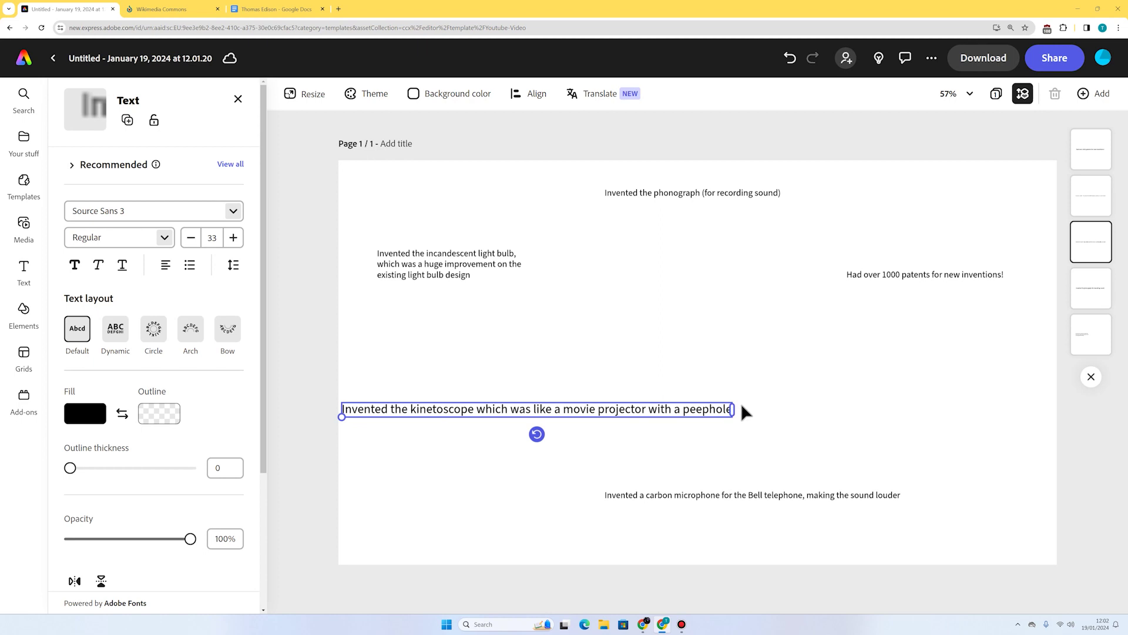
drag(735, 408, 667, 389)
click(587, 393)
click(752, 389)
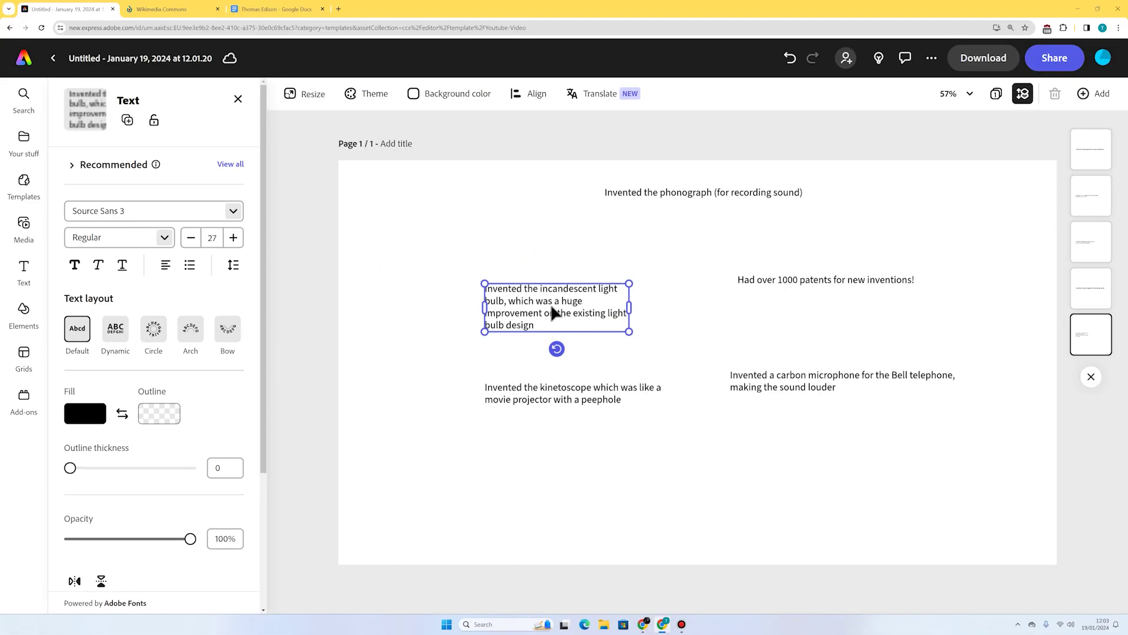
Spread the phonograph, patents, kinetoscope and carbon microphone texts out across the page
click(637, 246)
drag(678, 194, 688, 225)
drag(775, 279, 804, 303)
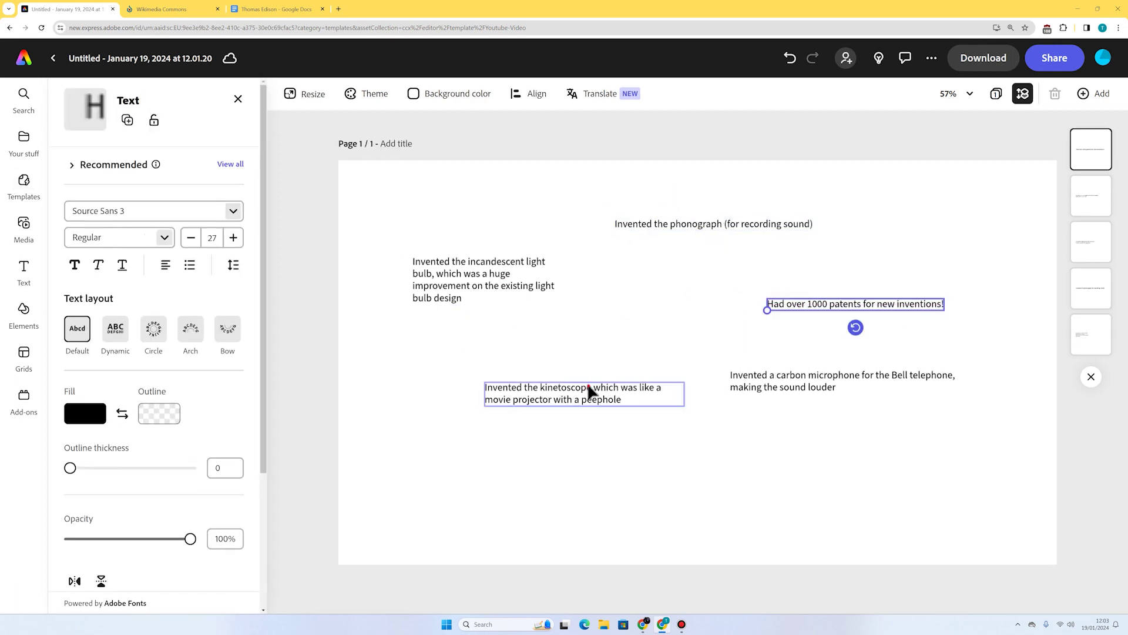
drag(587, 389, 556, 445)
click(768, 389)
click(773, 419)
drag(775, 383, 789, 445)
click(796, 379)
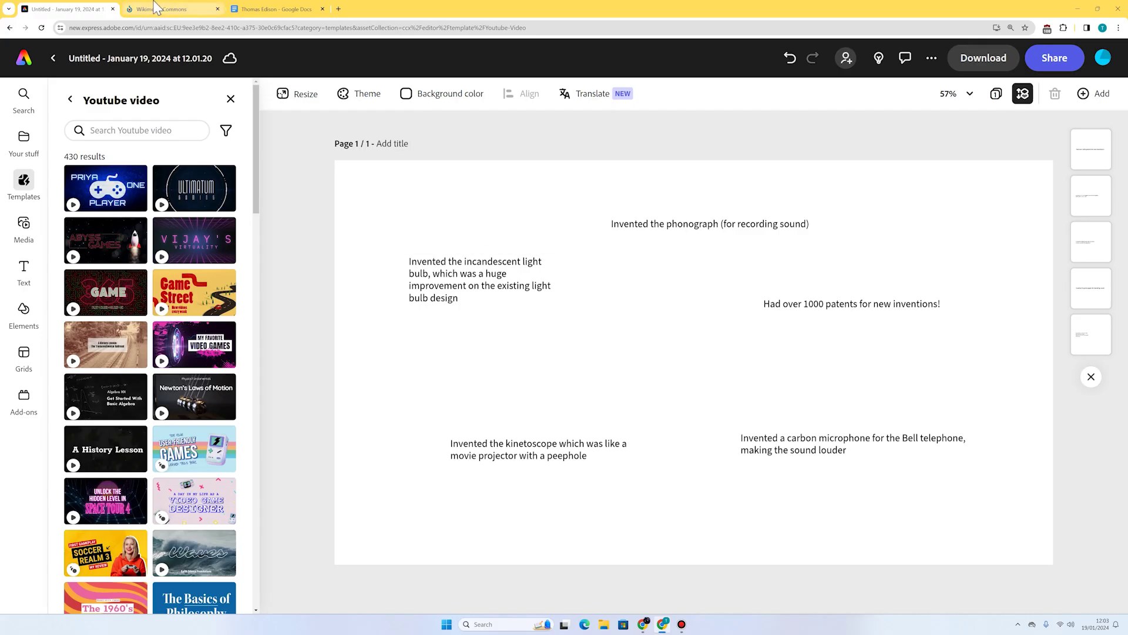
Switch to Wikimedia Commons and search for "thomas edison"
click(158, 9)
click(962, 73)
text(thomas)
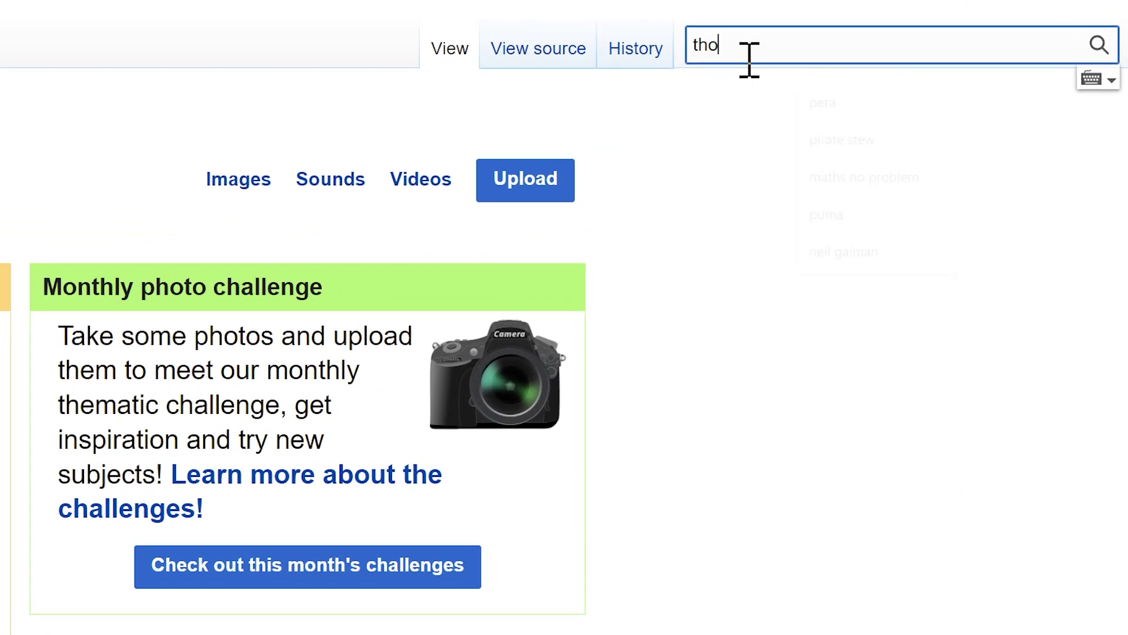
text( edison)
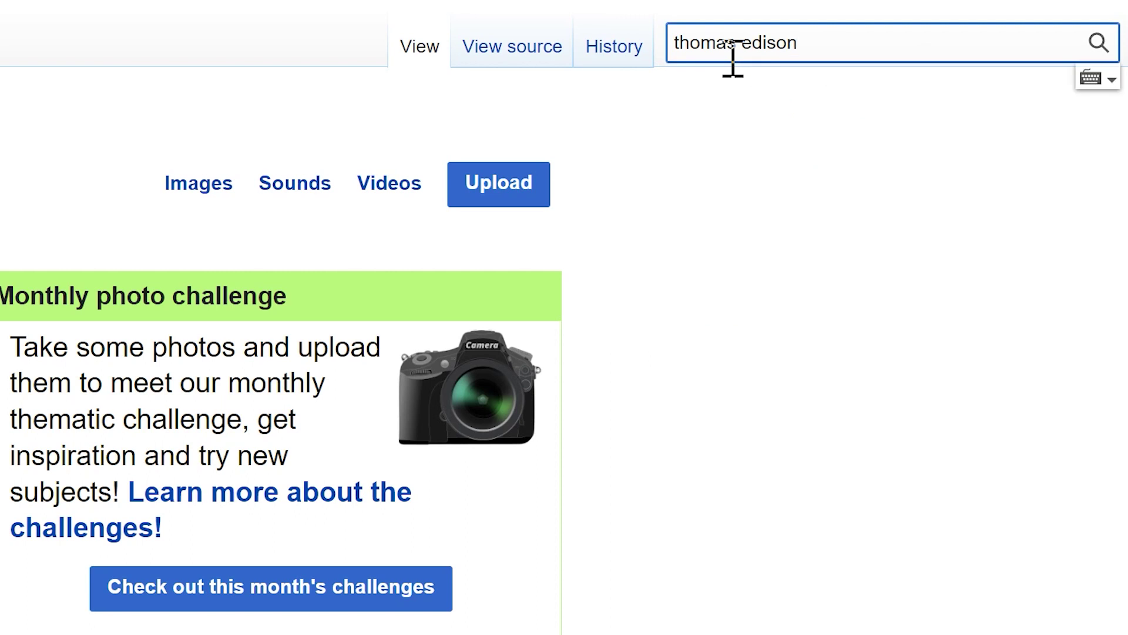
key(Return)
Find the portrait "Thomas Edison 1912 (cropped).jpg" in the results and copy the image
scroll(824, 300, down, 8)
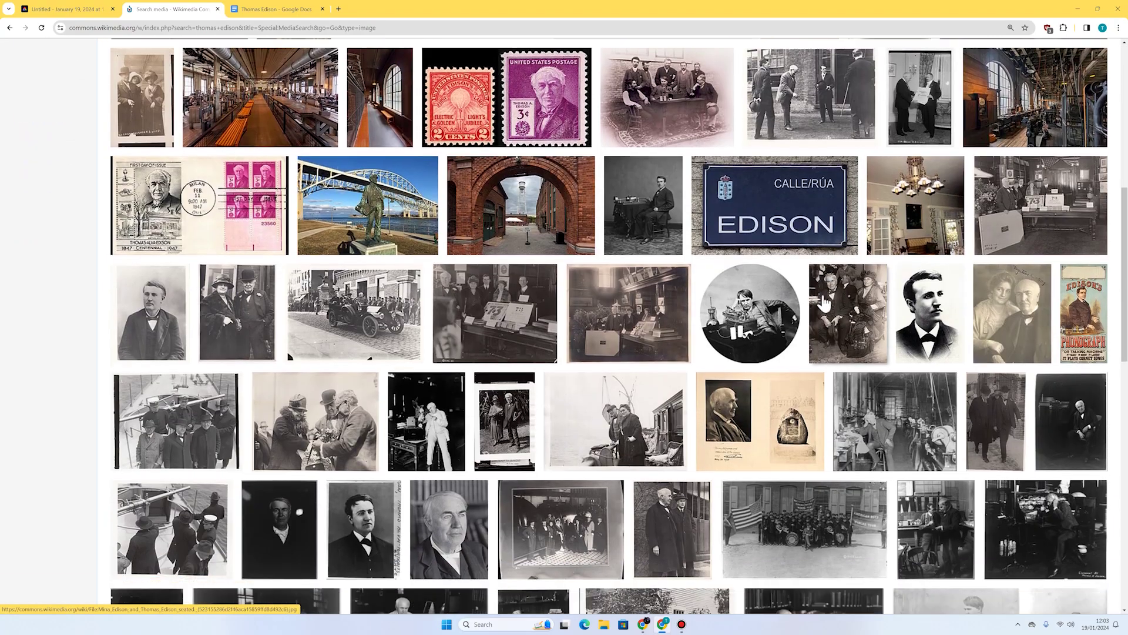
scroll(824, 302, down, 3)
click(465, 339)
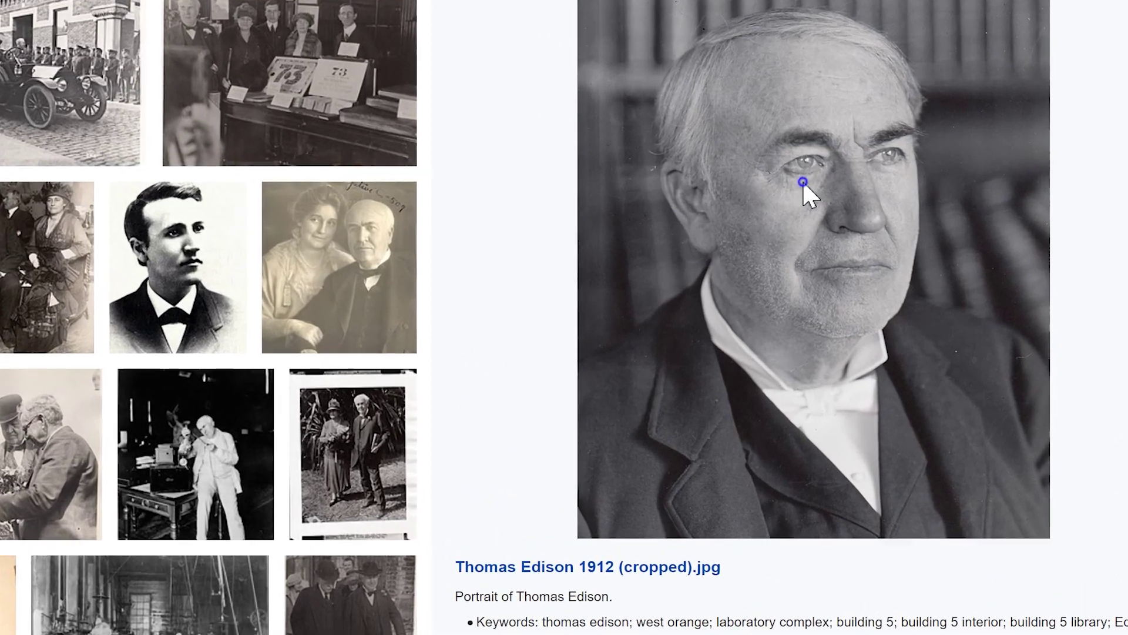
right_click(872, 190)
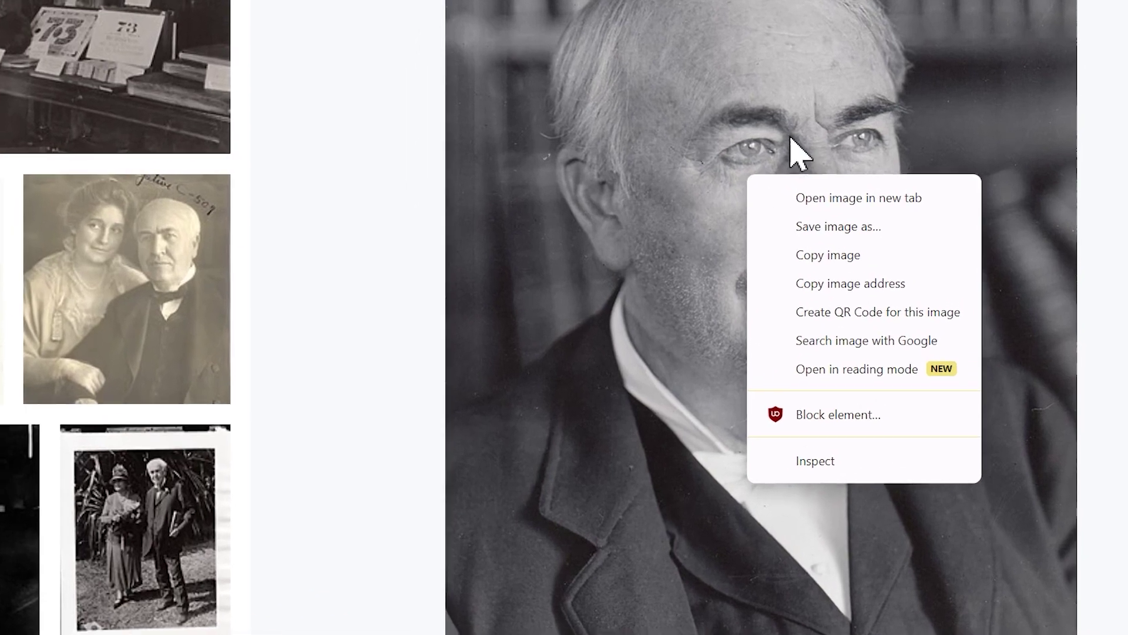
click(874, 251)
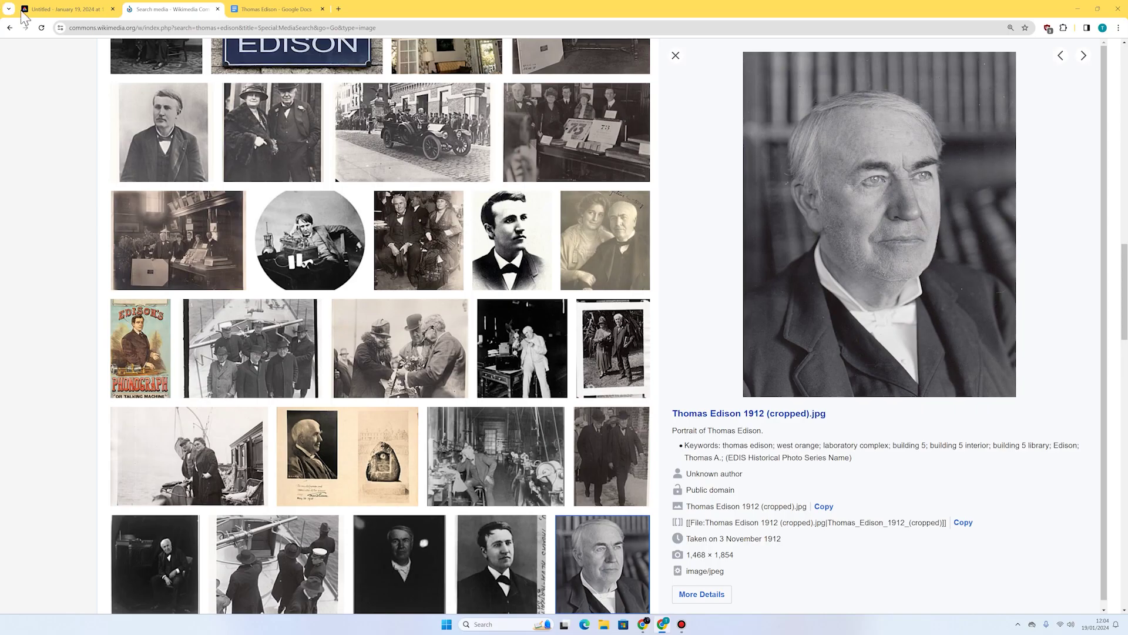
Paste the Edison portrait into the Adobe Express page, scale it down and place it on the page's left side
click(36, 9)
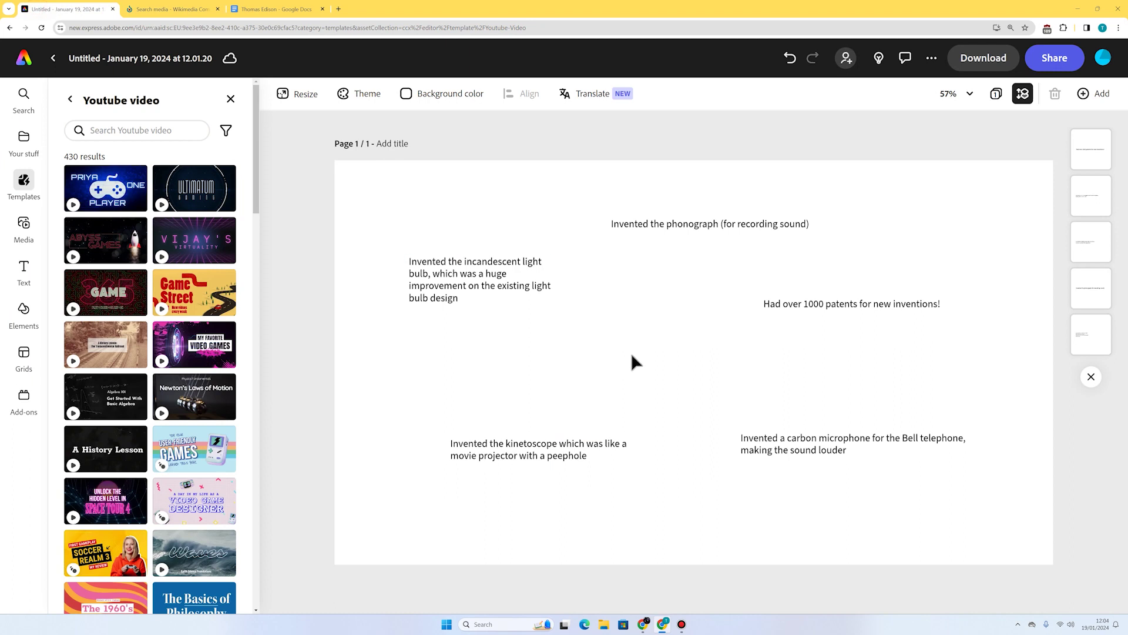
key(ctrl+v)
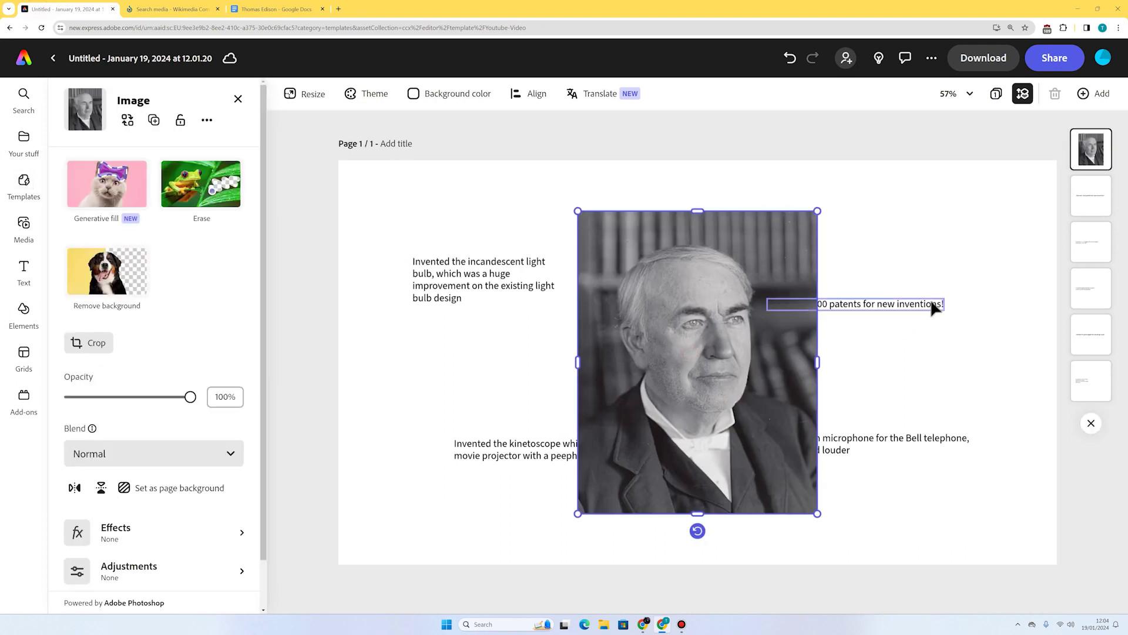
drag(817, 207, 697, 342)
drag(618, 417, 630, 405)
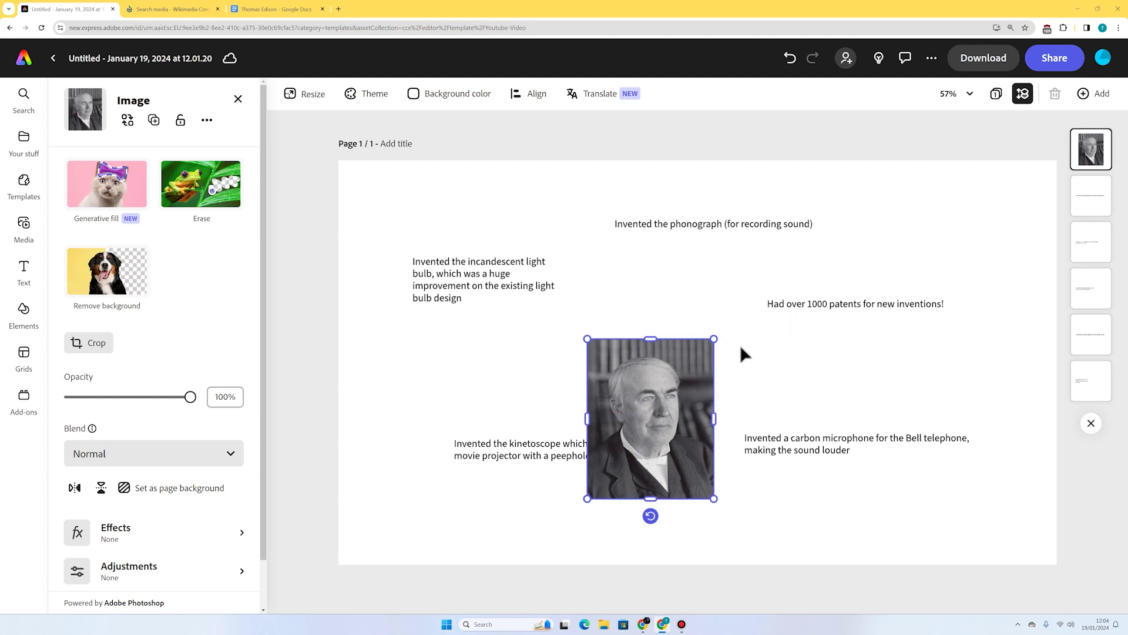
drag(716, 338, 754, 287)
drag(690, 388, 474, 384)
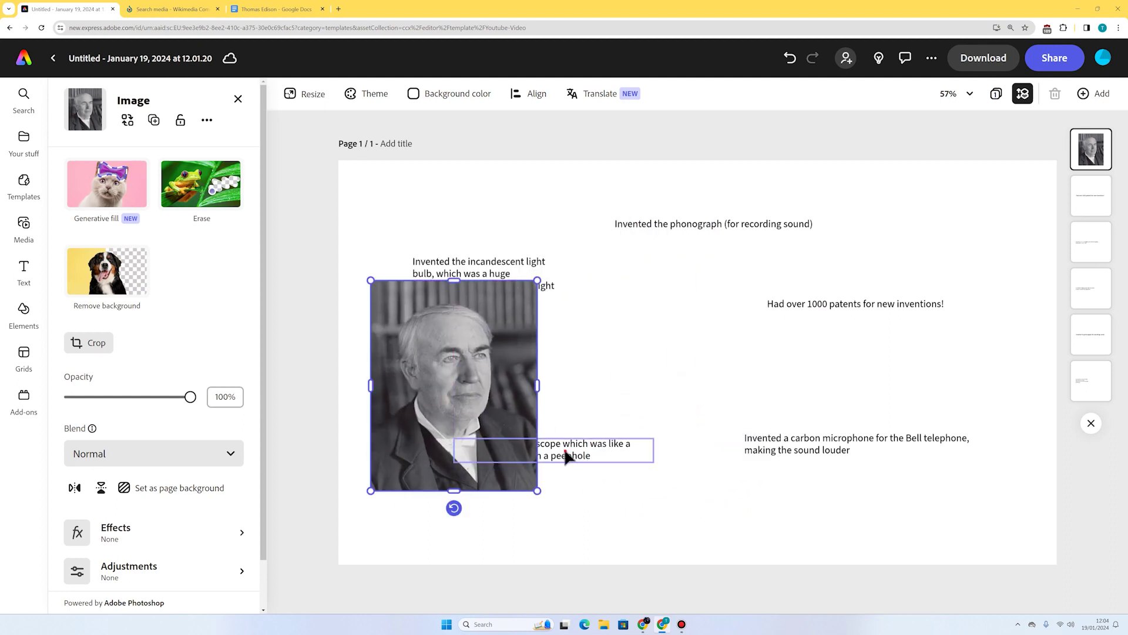
Clear space around the portrait by moving the kinetoscope text to the page's right half and the light bulb text above the portrait
drag(566, 456, 801, 356)
click(497, 385)
drag(497, 385, 576, 404)
drag(478, 275, 470, 218)
drag(548, 353, 535, 351)
click(621, 308)
Remove the background from the Edison portrait and reposition the cutout below the light bulb text
click(542, 354)
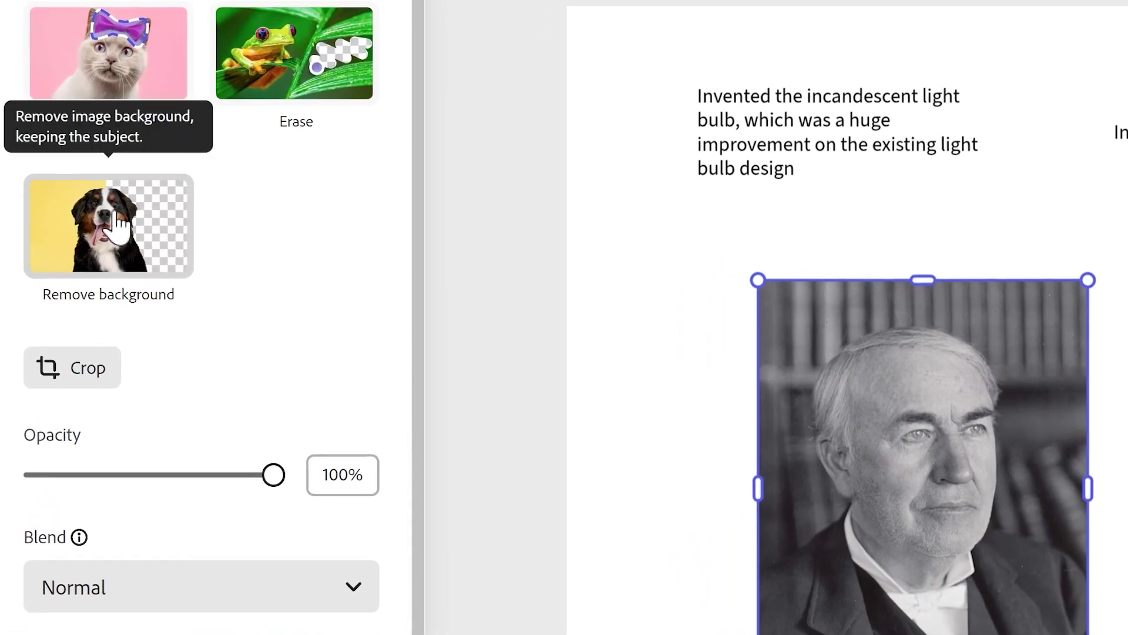
click(110, 252)
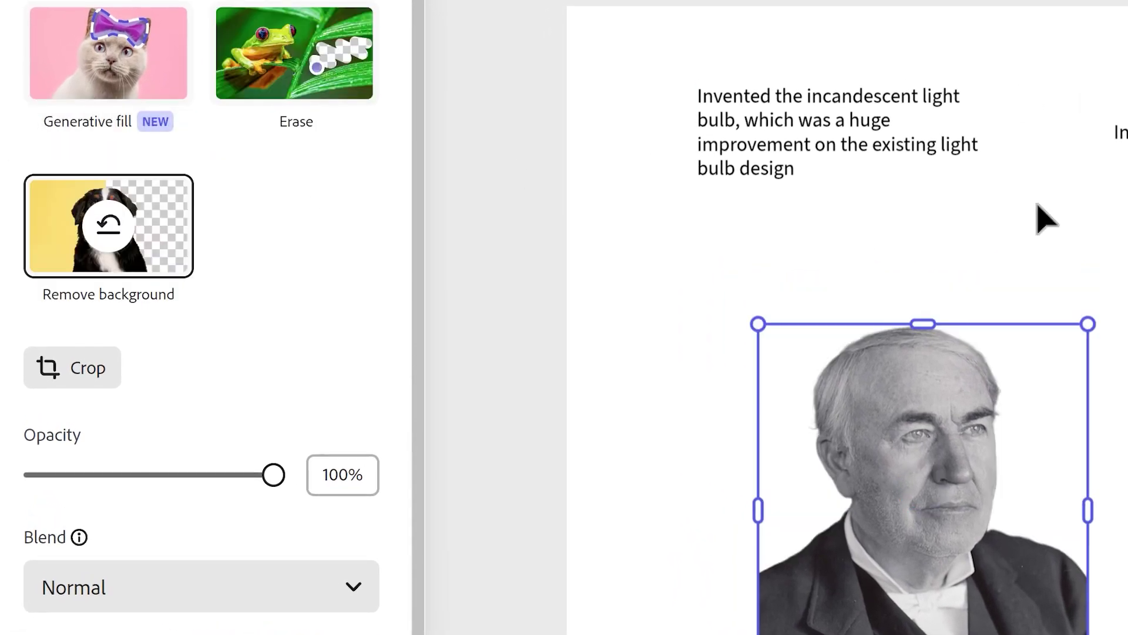
click(1089, 202)
drag(945, 462, 903, 471)
click(664, 338)
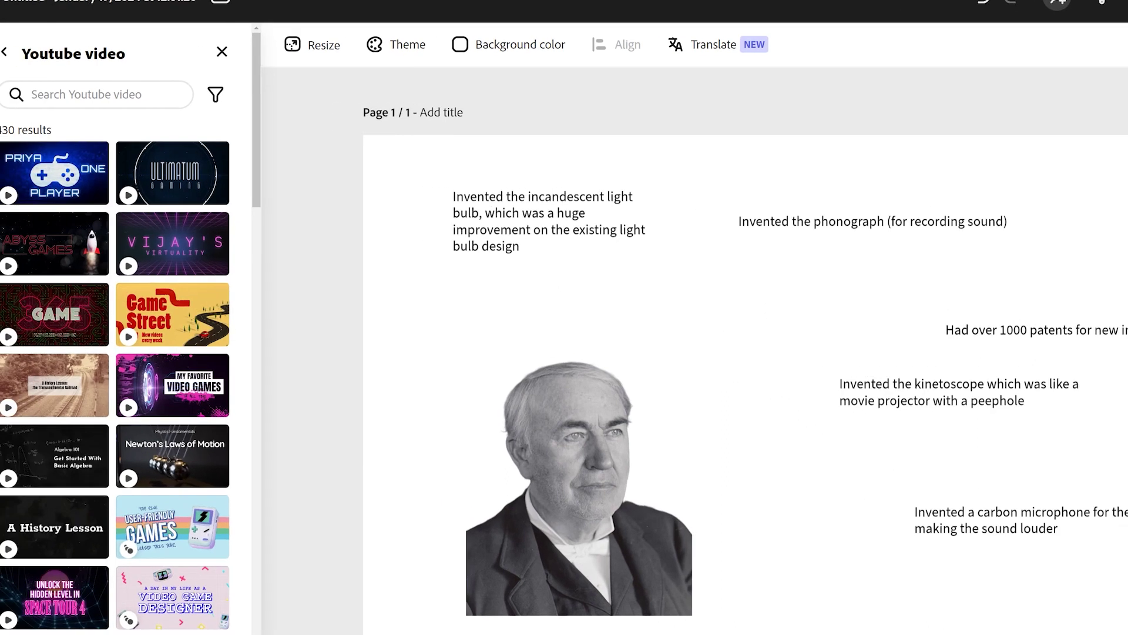
Add a solid black circle shape, enlarge it and move it over the Edison portrait
click(40, 465)
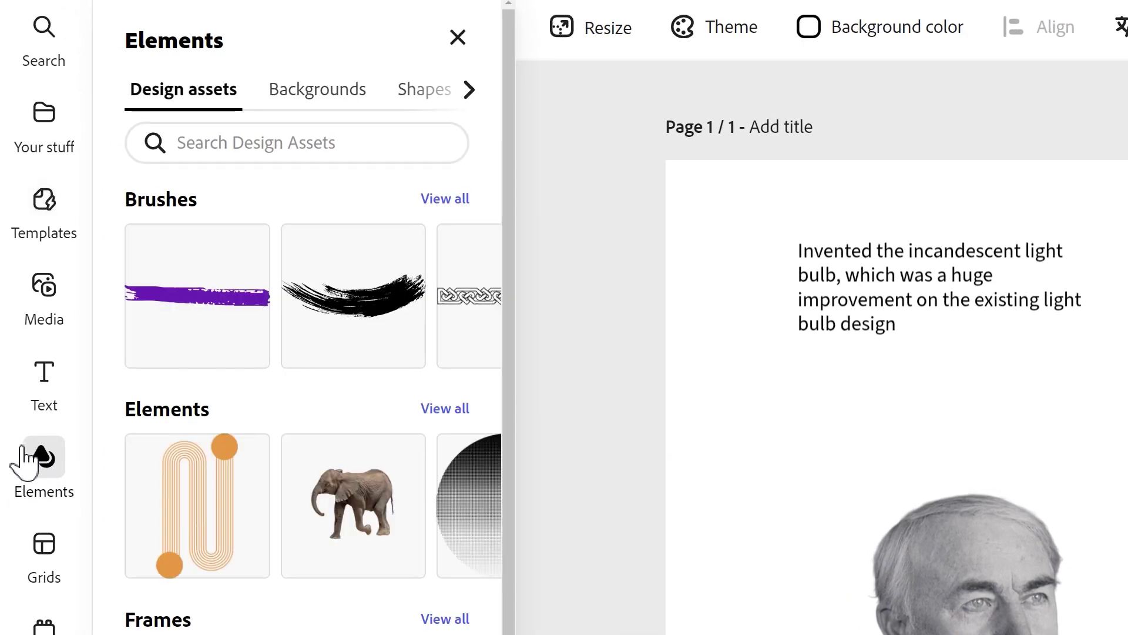
click(416, 94)
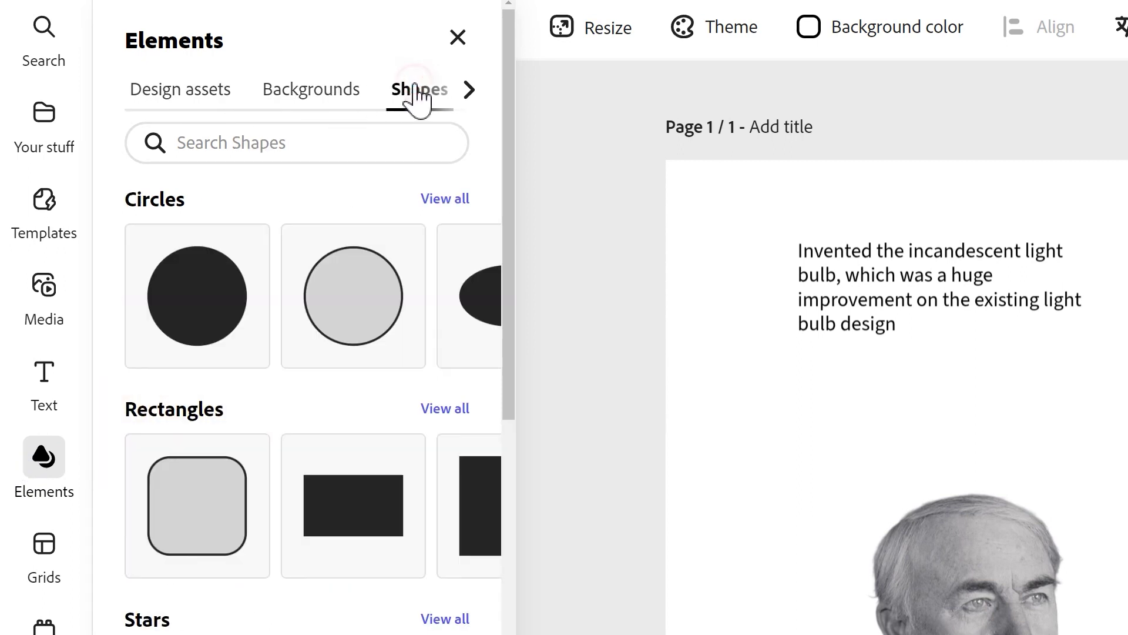
click(201, 281)
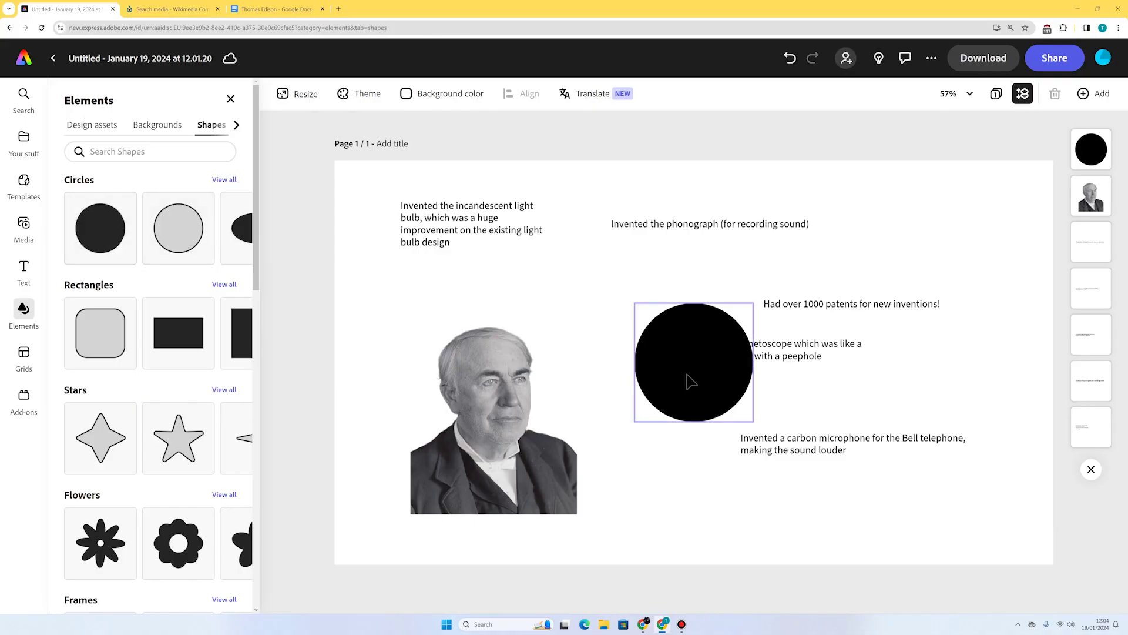
drag(687, 381, 563, 385)
drag(627, 316, 768, 272)
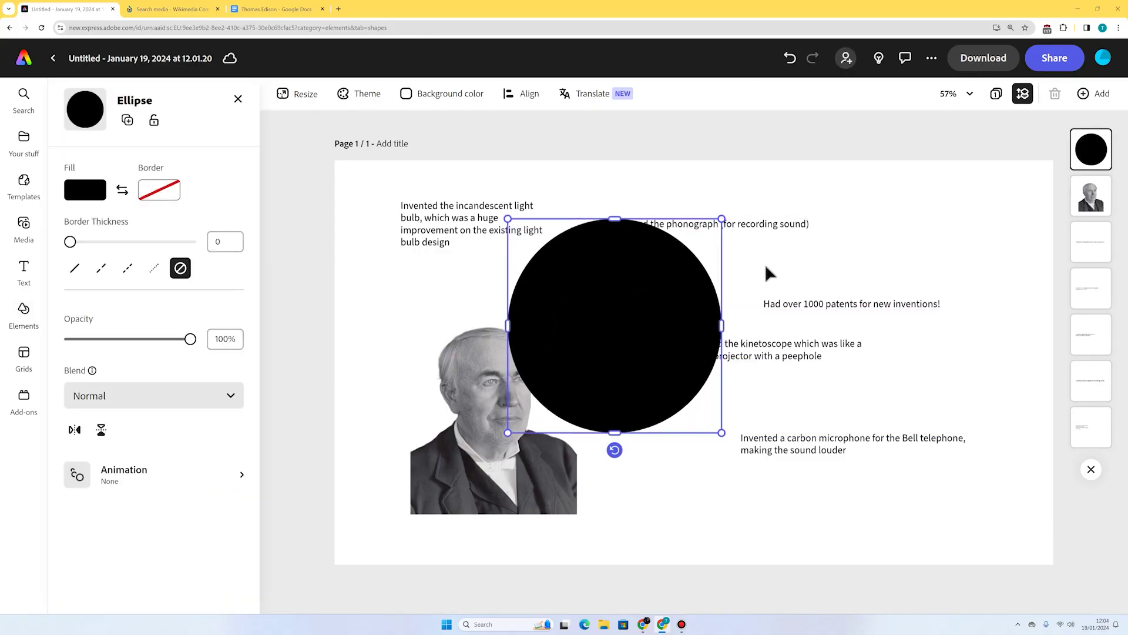
drag(680, 353, 631, 440)
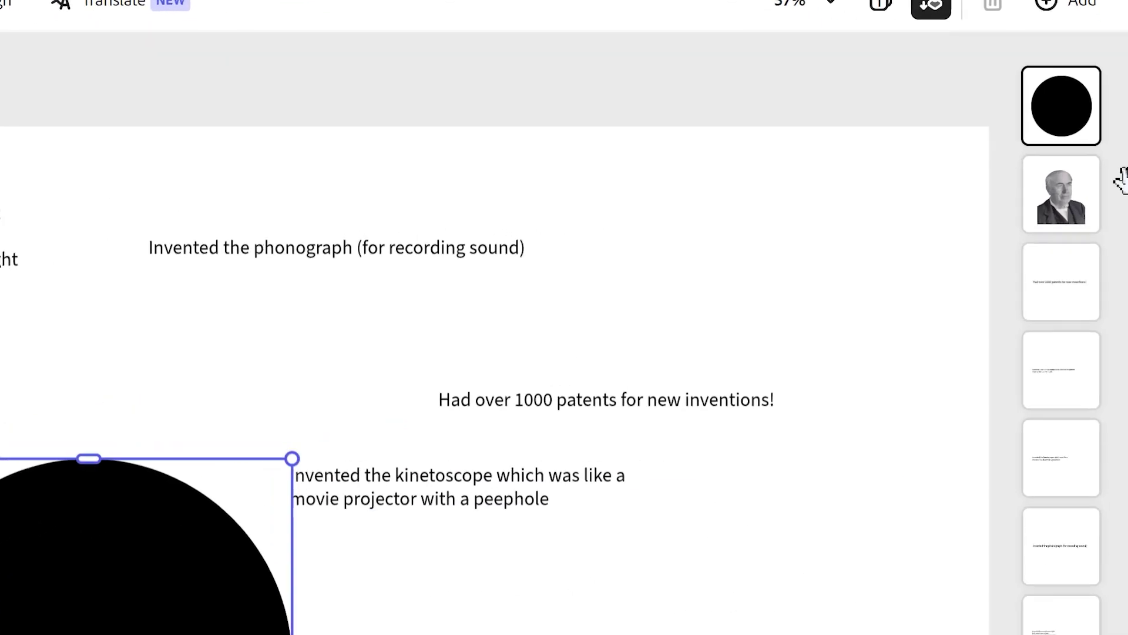
Move the black circle's layer behind the portrait and line the two up in the page's lower-left area
drag(1046, 88, 1053, 233)
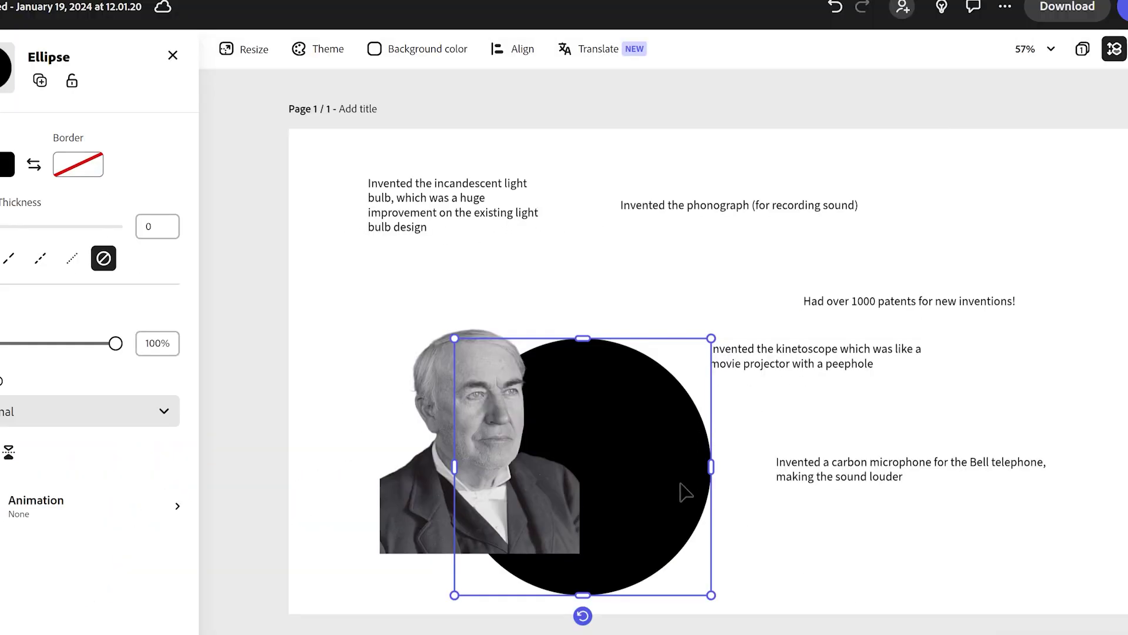
drag(682, 485, 560, 442)
drag(599, 537, 620, 567)
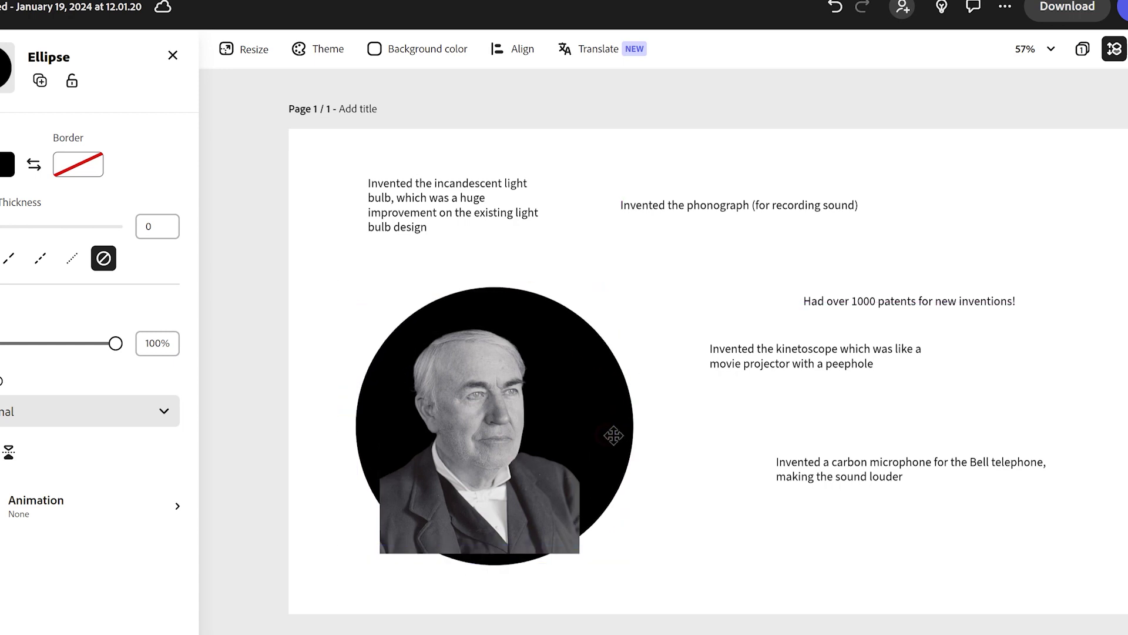
Crop the Edison portrait to the circle shape
click(475, 407)
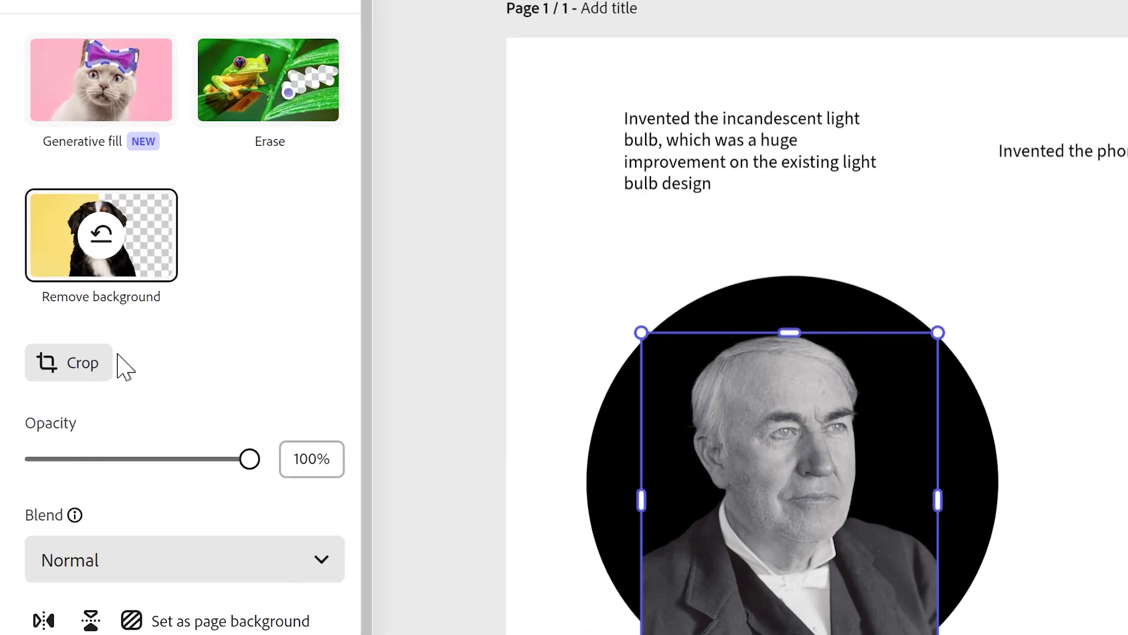
click(12, 347)
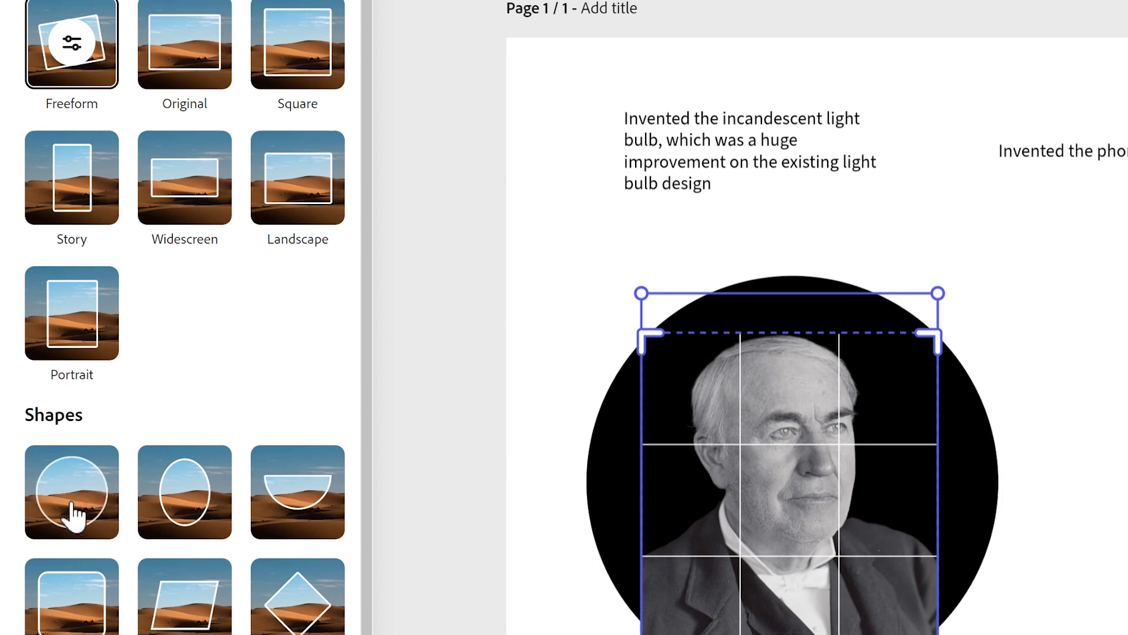
click(75, 503)
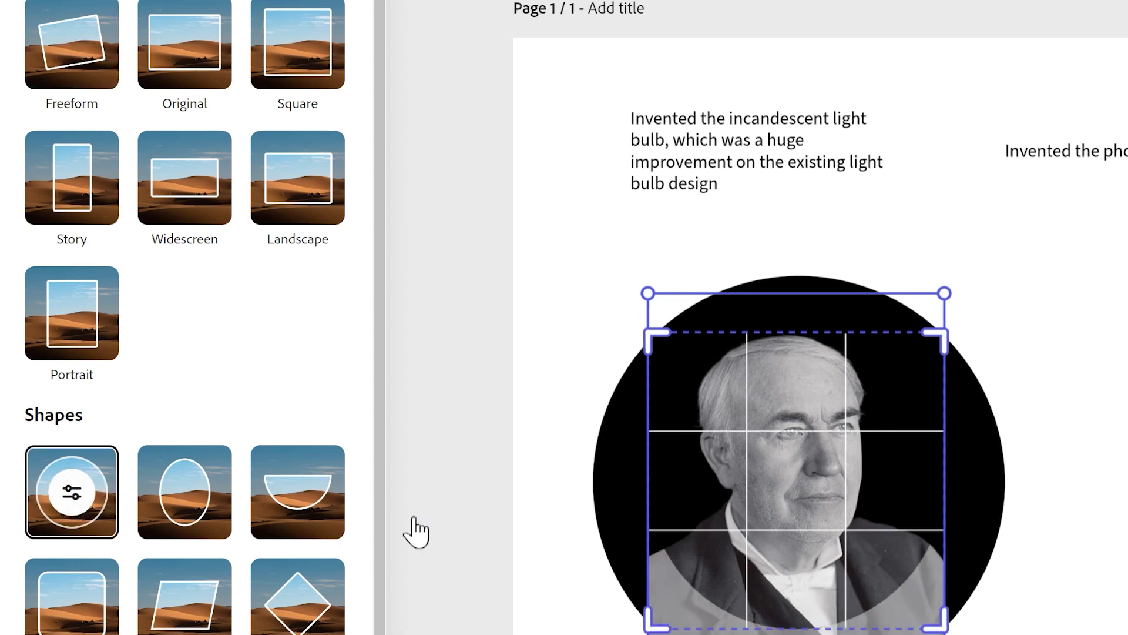
key(Escape)
Move and slightly enlarge the cropped portrait so its rounded lower edge fits inside the black circle
drag(825, 504, 828, 558)
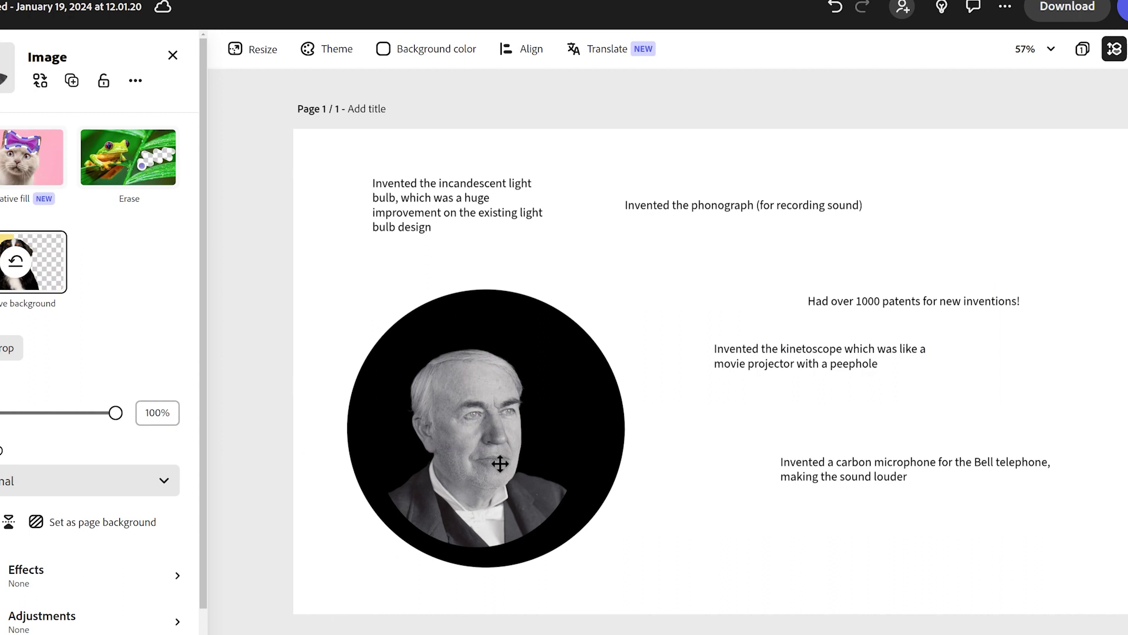
drag(505, 479, 520, 481)
drag(585, 371, 660, 317)
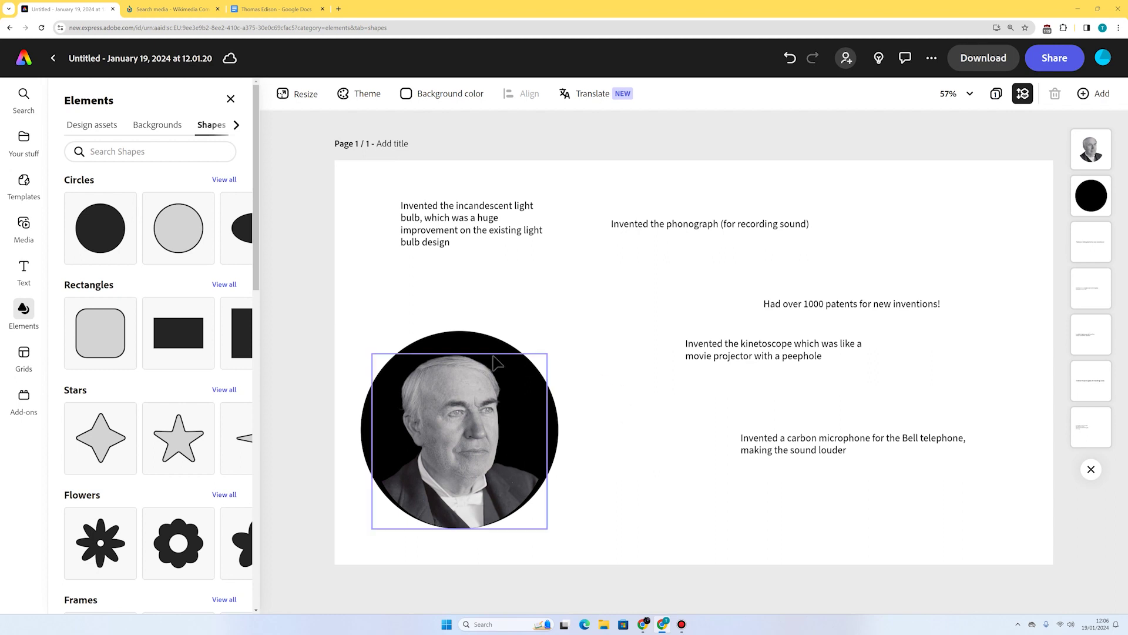
Fill the black circle behind the Edison portrait with the custom golden-brown colour #AD8332
click(467, 341)
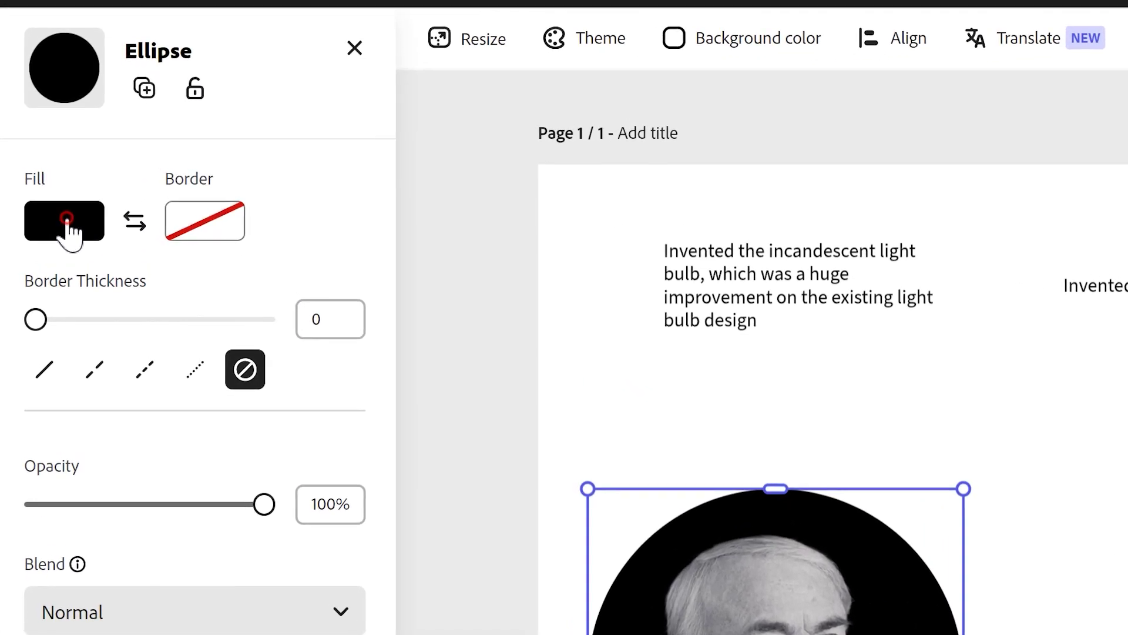
click(66, 221)
drag(182, 104, 170, 104)
mouse_move(206, 171)
mouse_down()
mouse_move(262, 184)
mouse_move(217, 171)
mouse_up()
drag(219, 107, 181, 108)
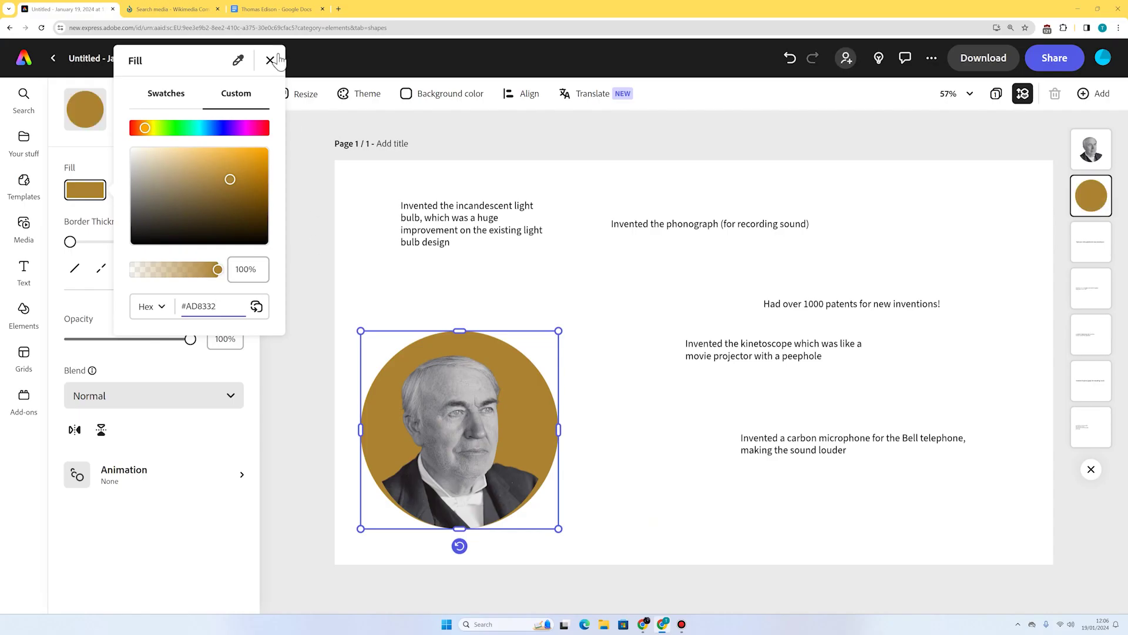
click(271, 60)
Group the Edison portrait with its circle, shrink the group slightly and place it near the page's lower-left corner
drag(614, 544, 503, 388)
drag(558, 330, 524, 366)
key(ctrl+g)
mouse_move(461, 477)
mouse_down()
mouse_move(490, 468)
mouse_move(471, 476)
mouse_up()
click(675, 473)
Move the kinetoscope fact and the carbon microphone fact further down the page
click(714, 225)
click(787, 304)
drag(805, 357, 806, 381)
drag(805, 444, 806, 483)
click(830, 432)
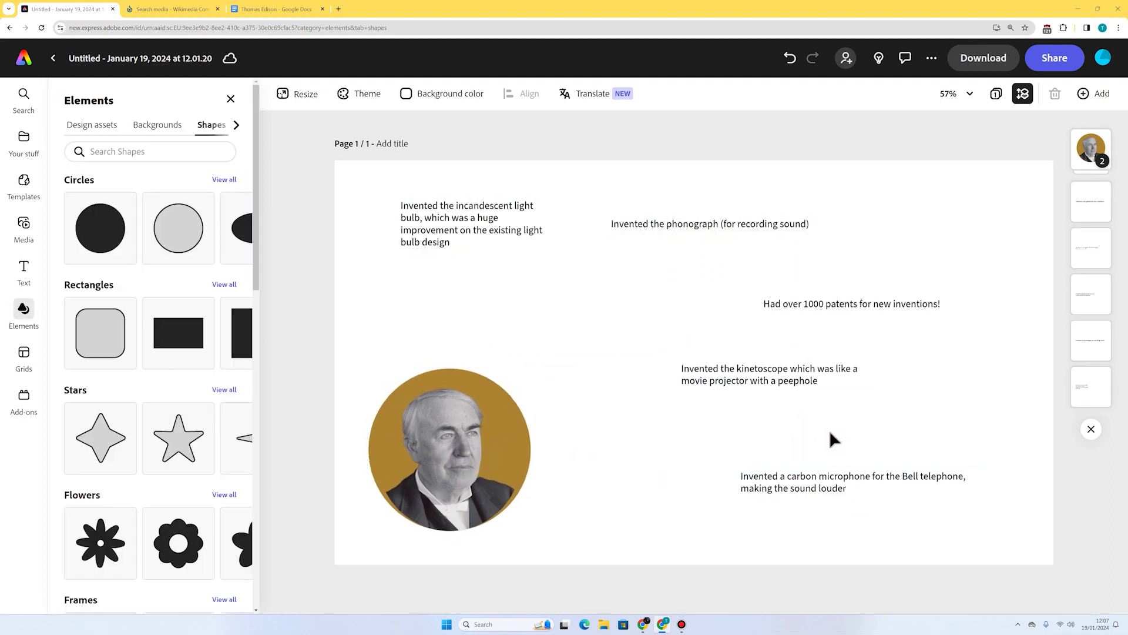
Check the Thomas Edison fact file, then find the Thomas Alva Edison Signature.svg image on Wikimedia Commons and copy it
click(288, 8)
click(898, 409)
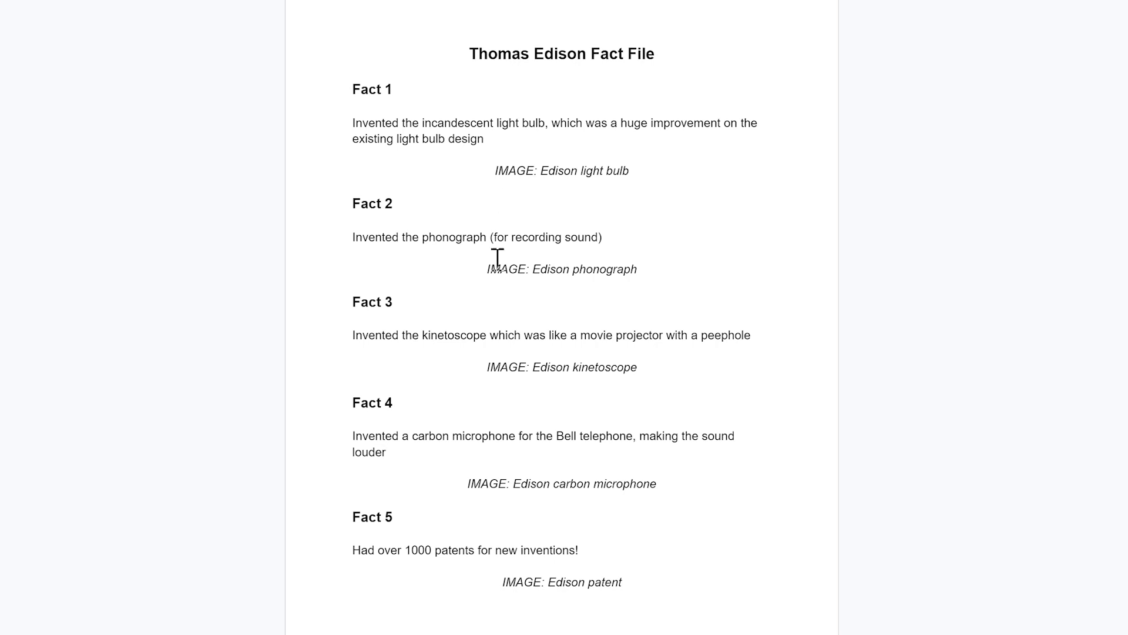
click(147, 8)
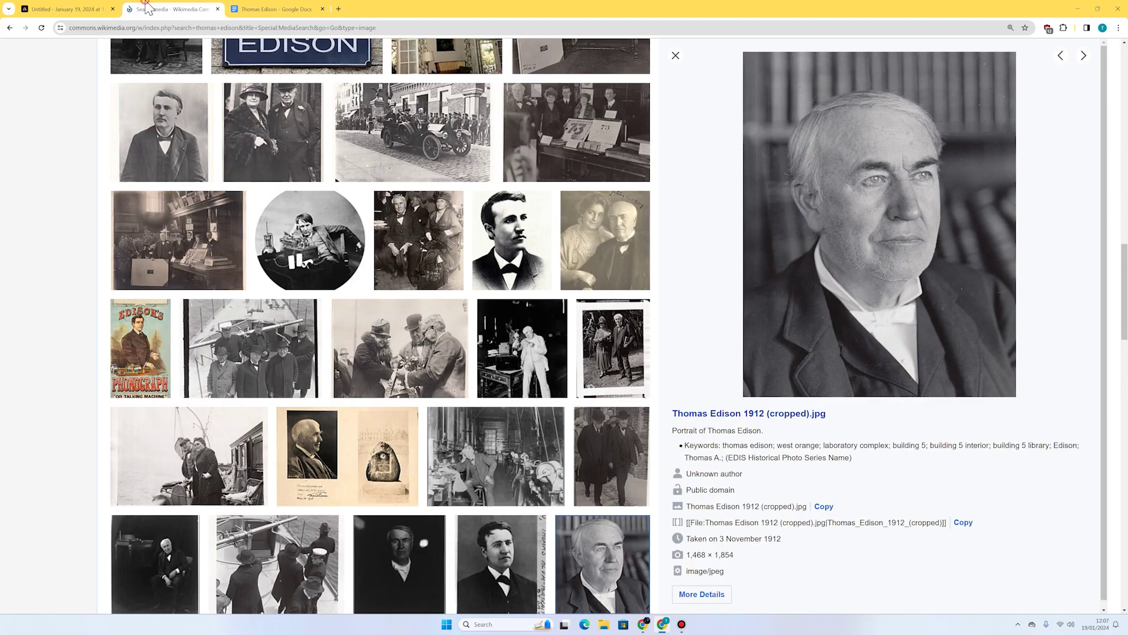
scroll(428, 440, up, 20)
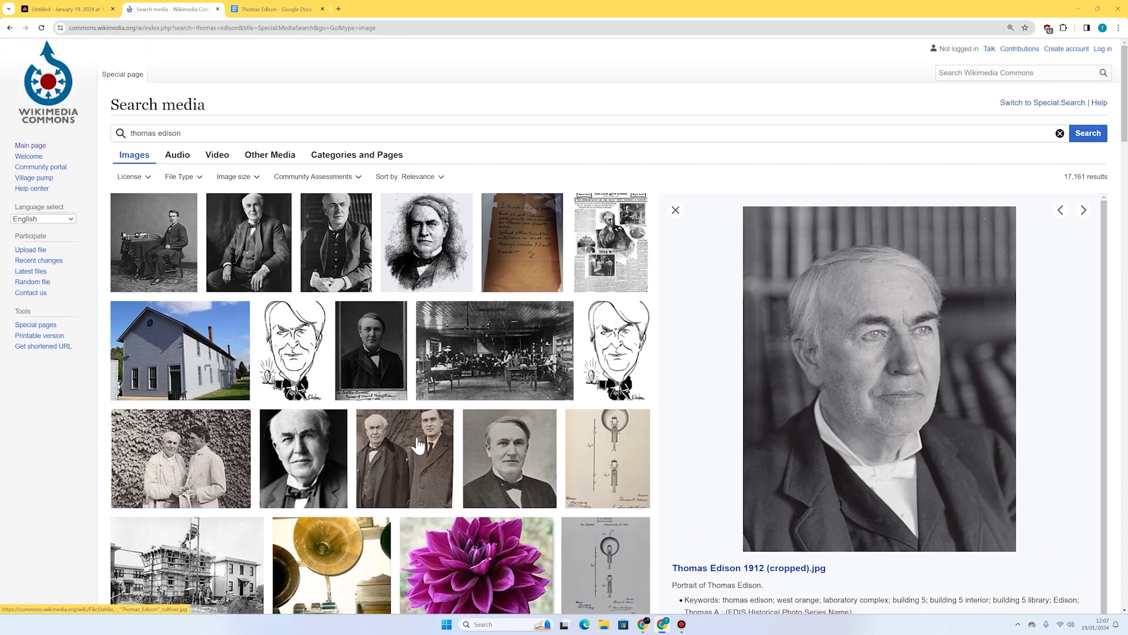
scroll(418, 438, down, 5)
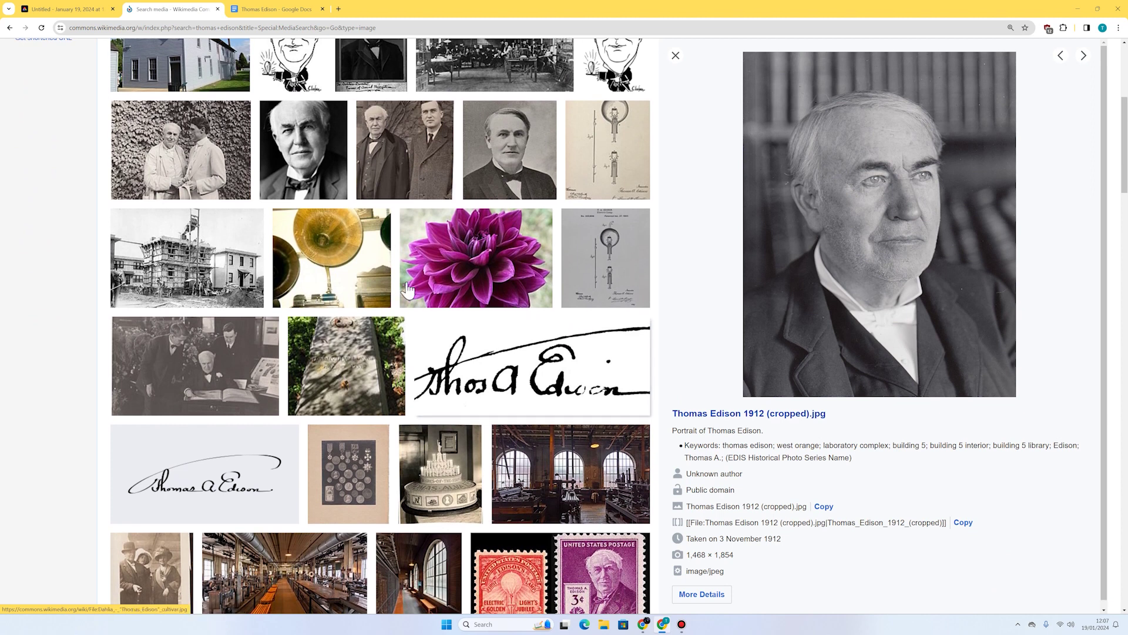
scroll(370, 332, down, 2)
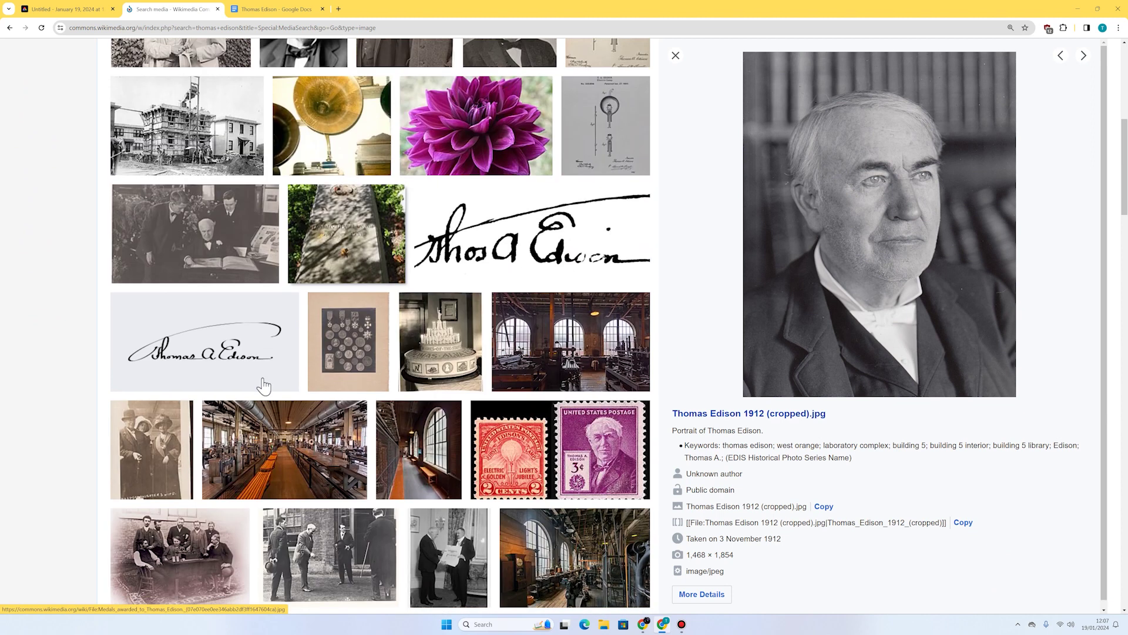
click(200, 349)
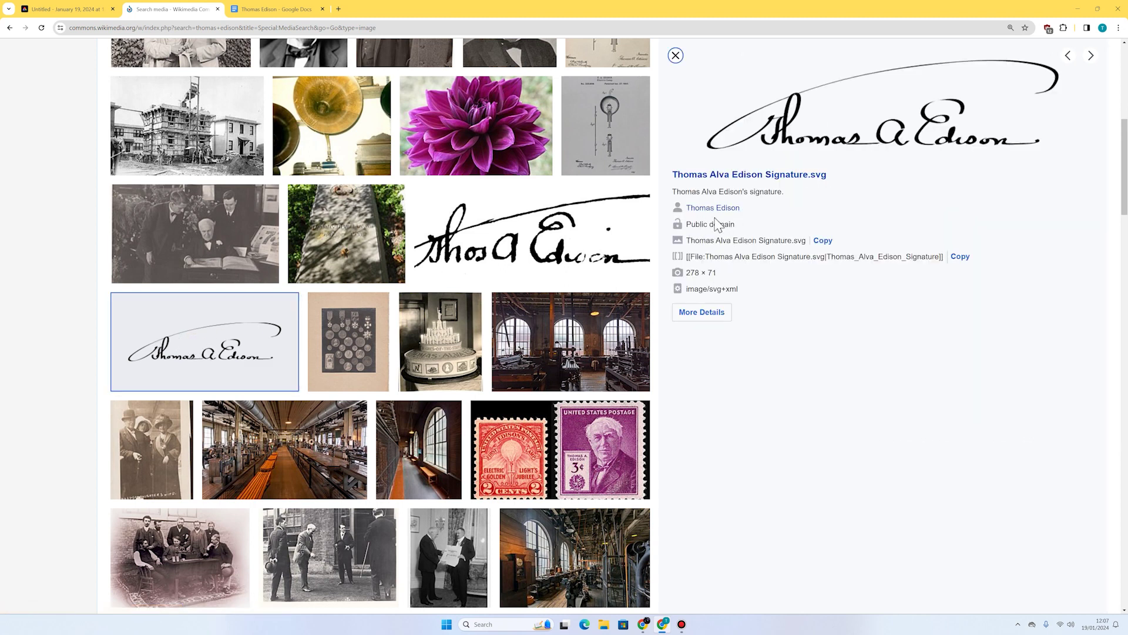
right_click(838, 116)
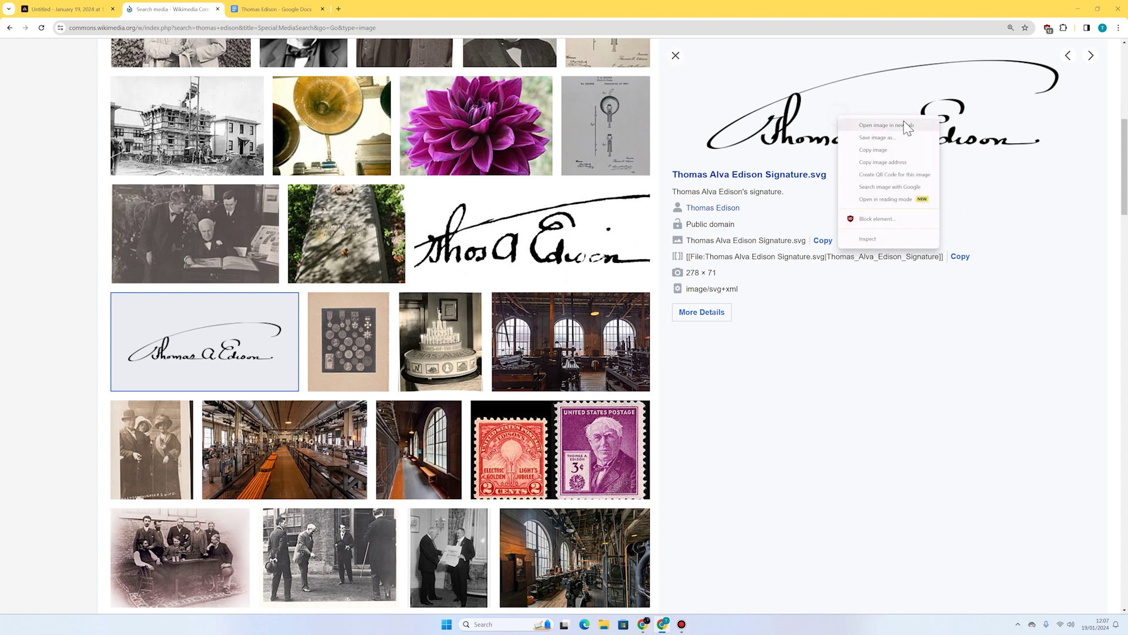
click(875, 151)
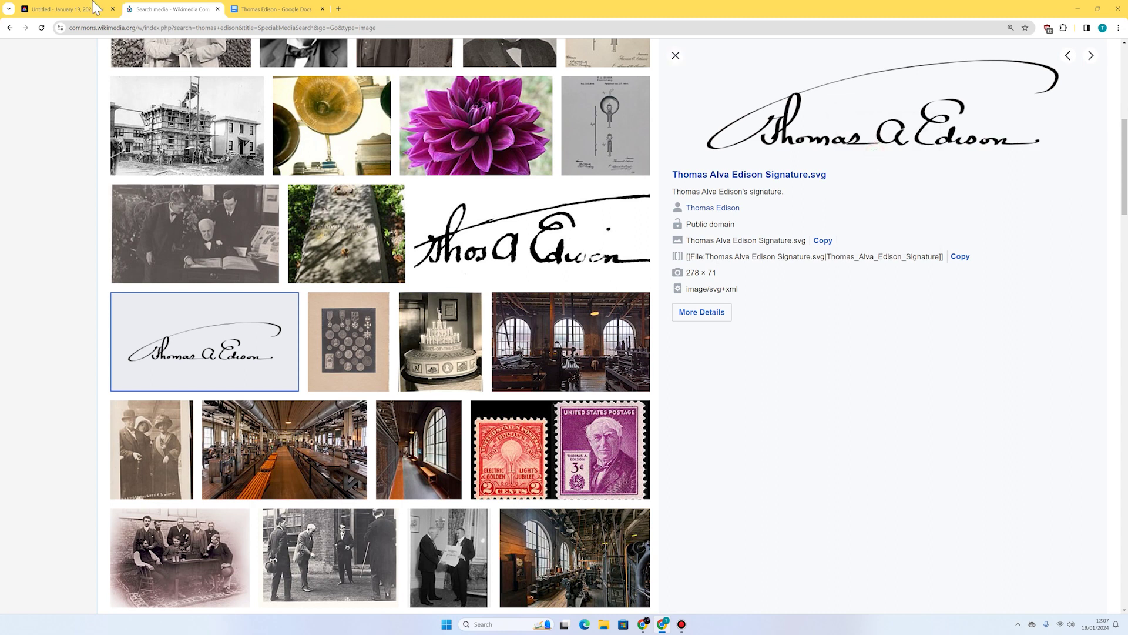
Paste the signature into the Adobe Express page at the lower left and move the portrait group up to sit above it
click(59, 9)
right_click(532, 322)
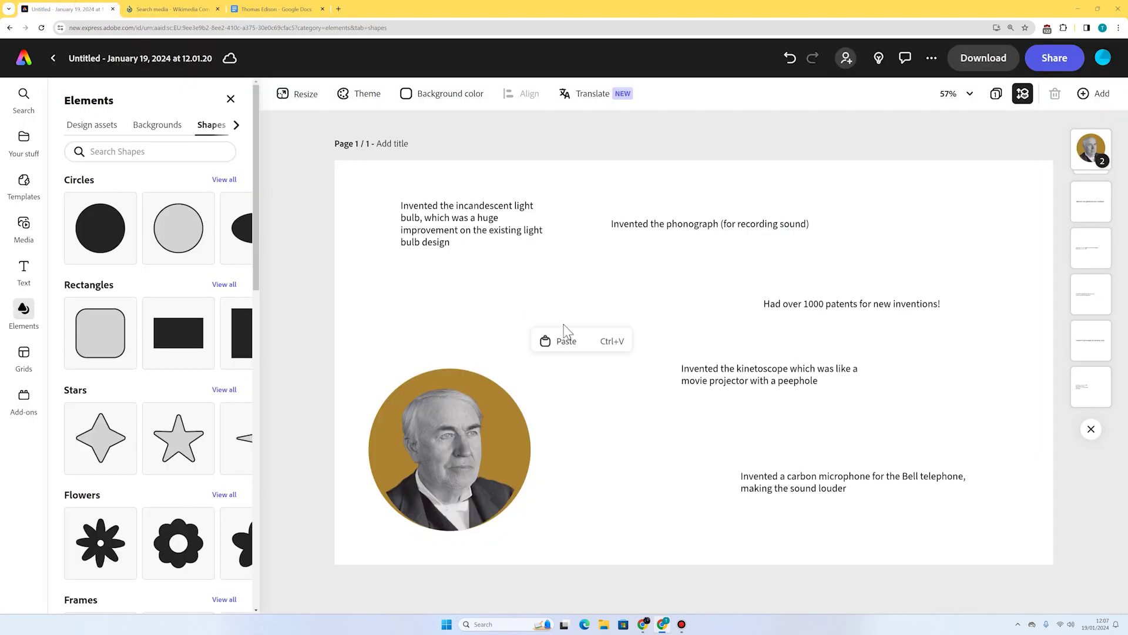
click(573, 341)
mouse_move(576, 346)
mouse_down()
mouse_move(679, 491)
mouse_move(433, 506)
mouse_move(445, 528)
mouse_up()
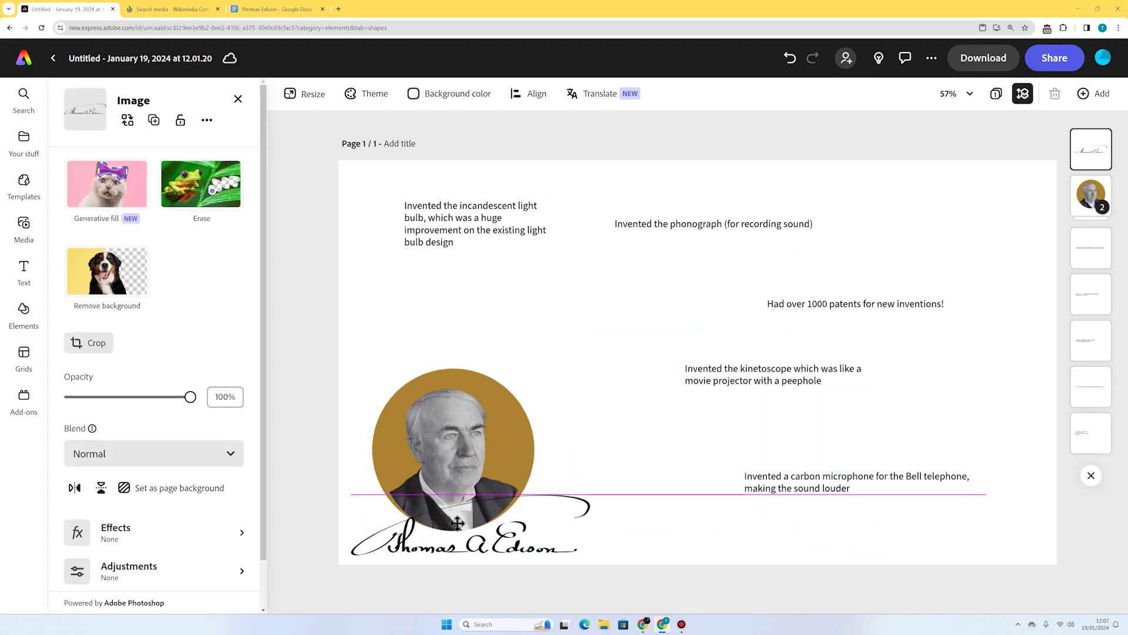
drag(456, 443, 445, 406)
click(557, 442)
click(614, 413)
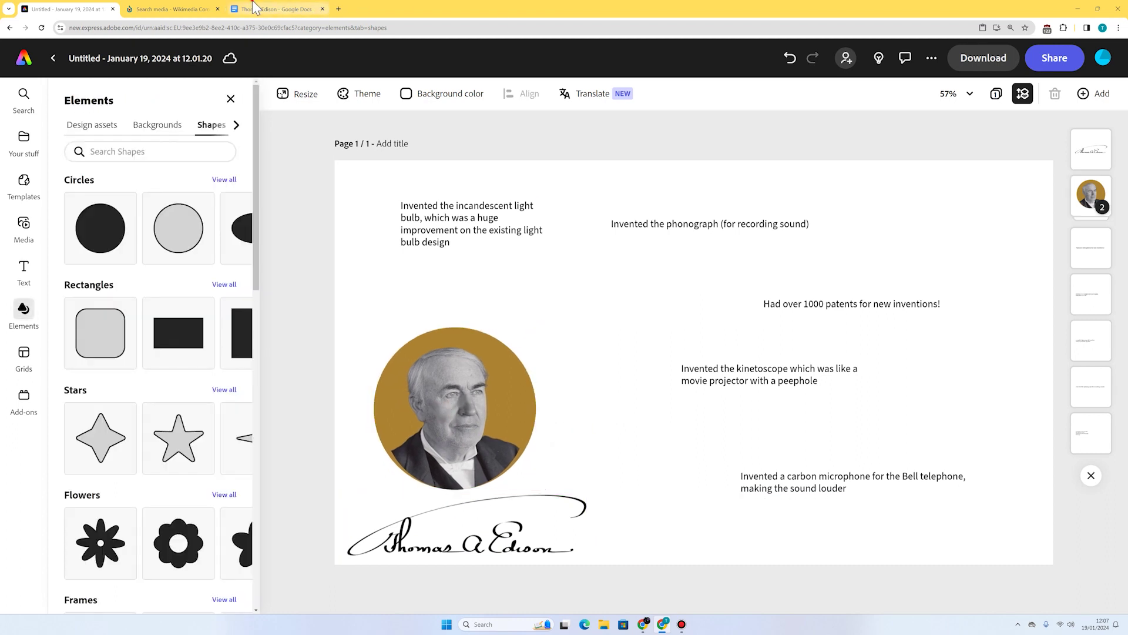
Check the first image prompt in the fact file and search Wikimedia Commons for "edison light bulb"
click(255, 7)
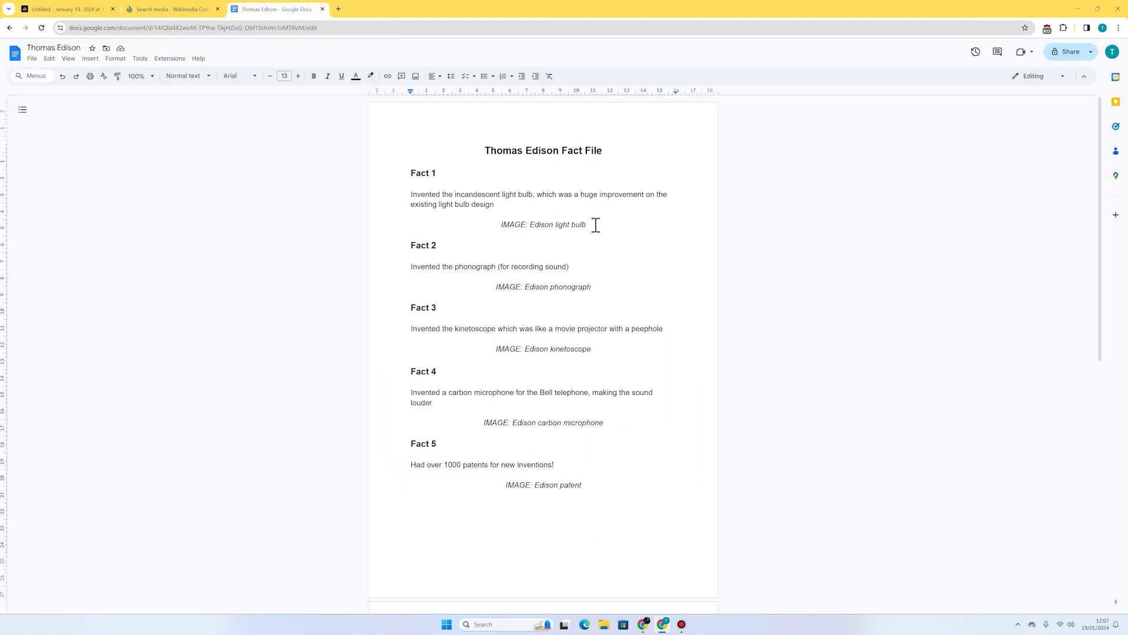
click(171, 9)
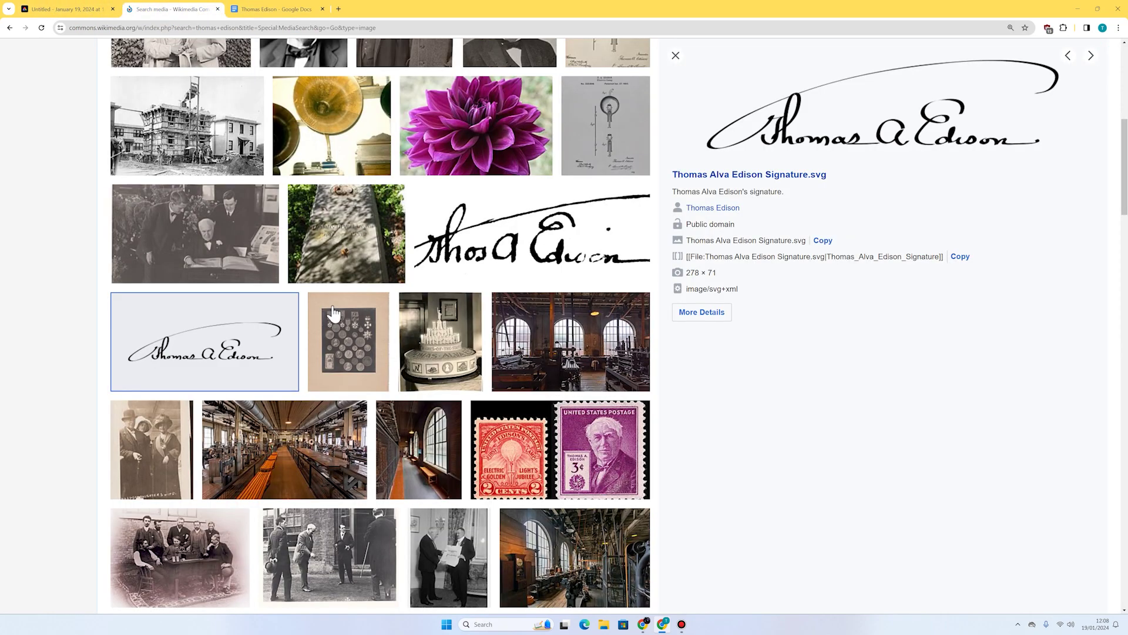
scroll(94, 129, up, 7)
triple_click(206, 134)
text(edison light bulb)
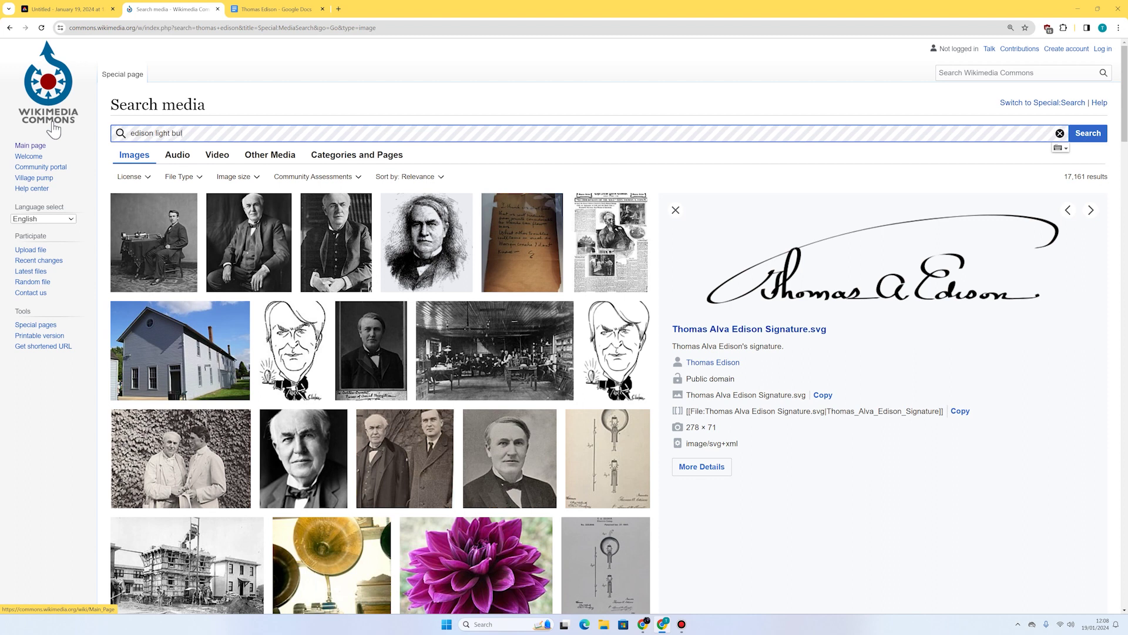
key(Return)
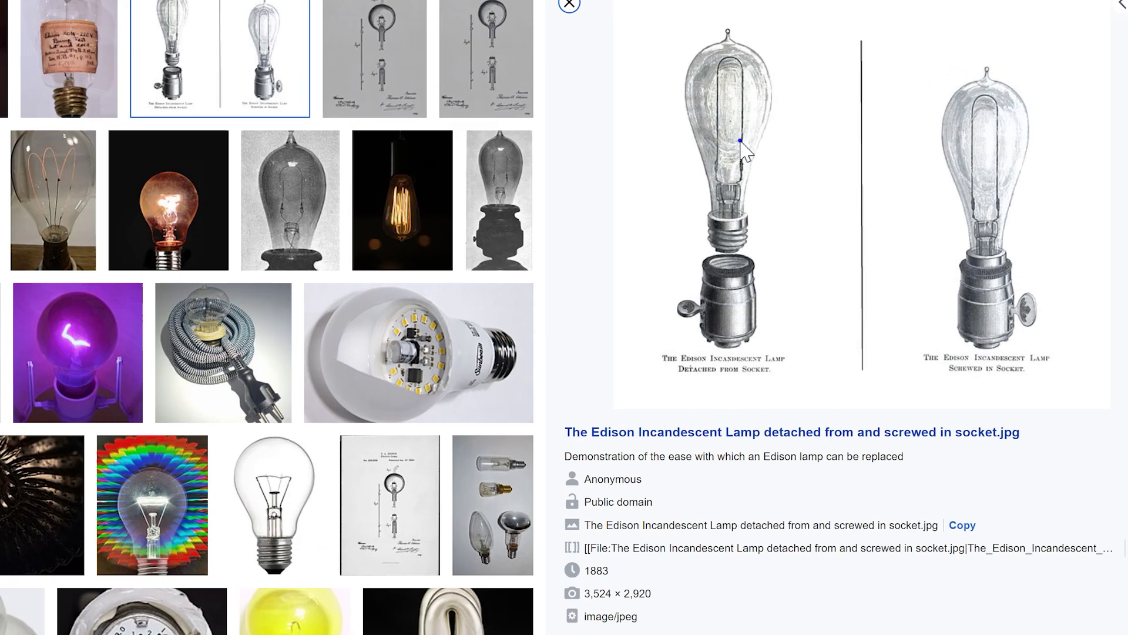
Copy the Edison Incandescent Lamp drawing showing two bulbs and paste it into the Adobe Express page
right_click(805, 157)
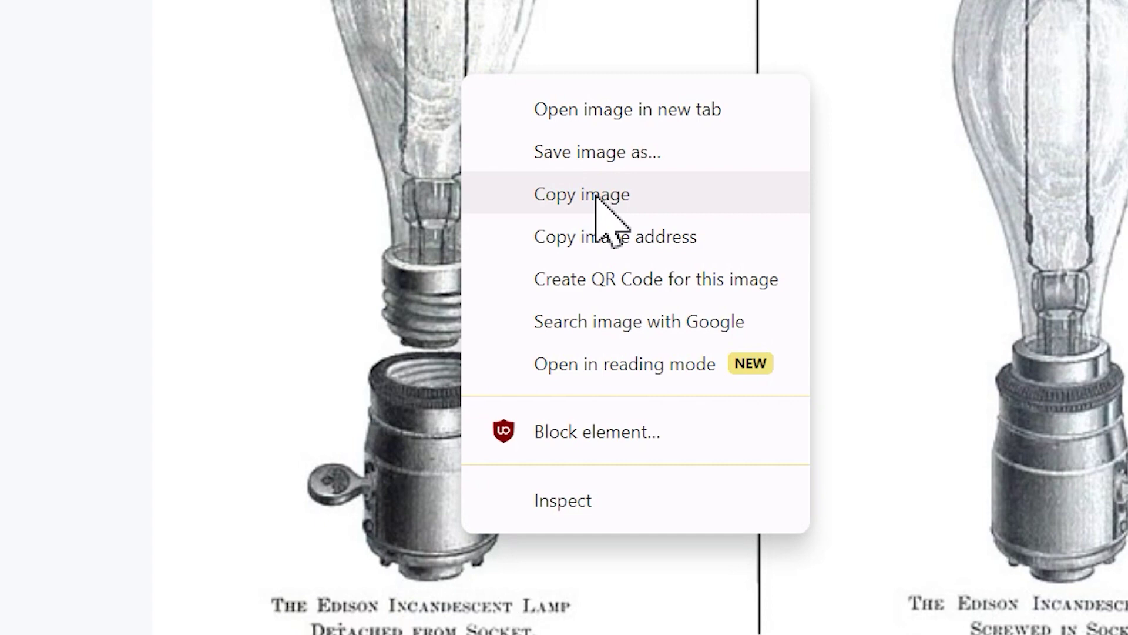
click(596, 195)
click(55, 10)
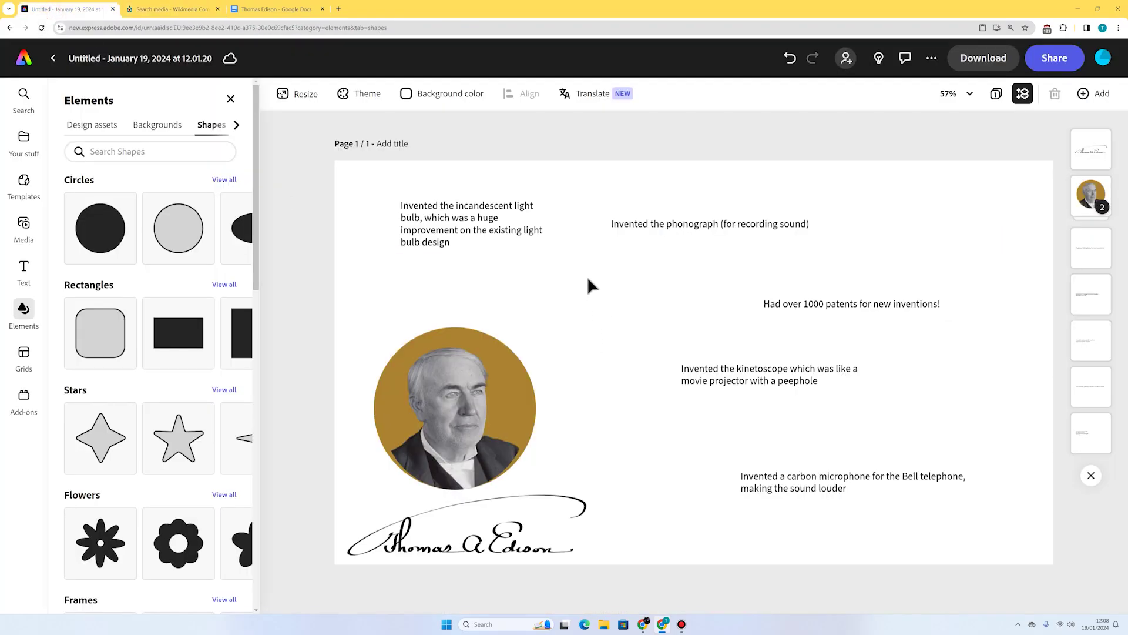
key(ctrl+v)
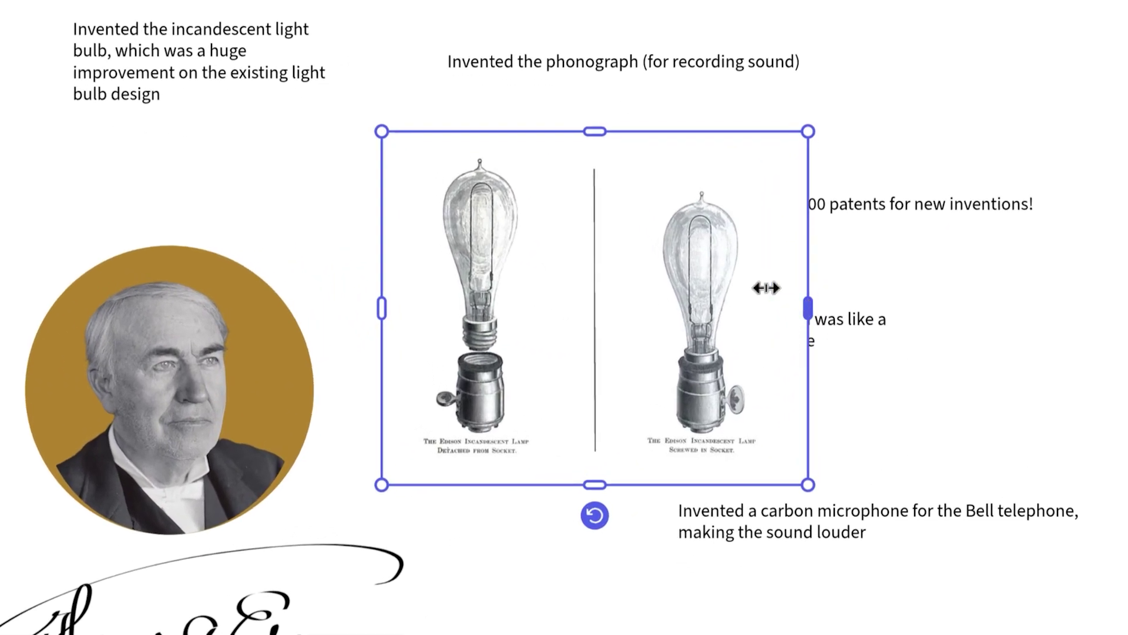
click(1052, 405)
Crop the lamp drawing from its right edge so only the bulb detached from its socket remains
click(501, 285)
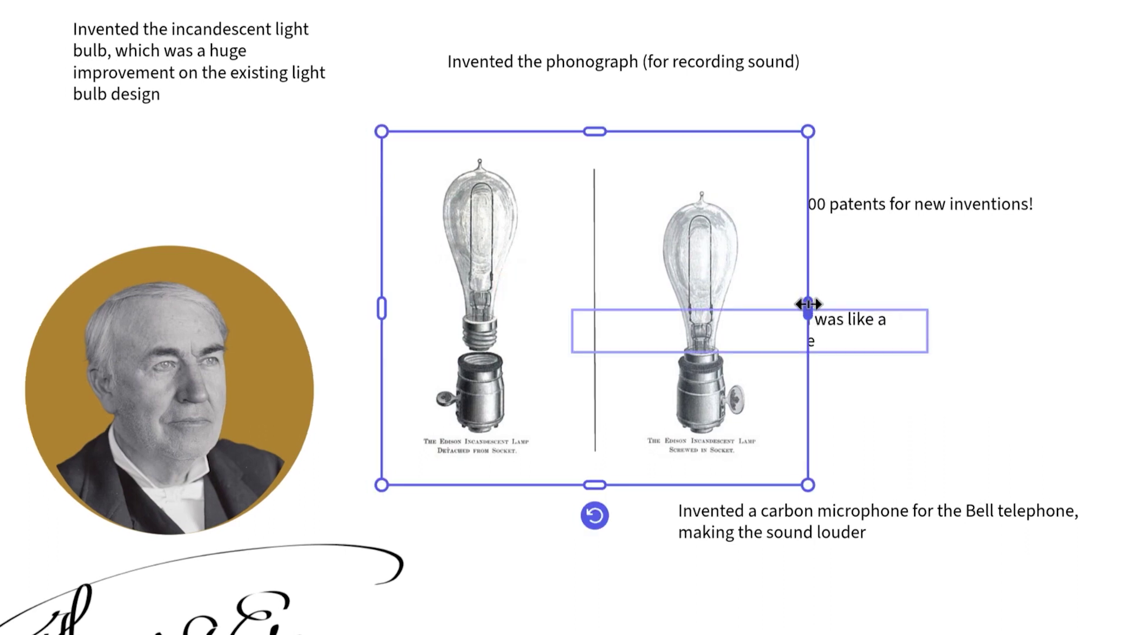
drag(814, 304, 579, 305)
click(739, 457)
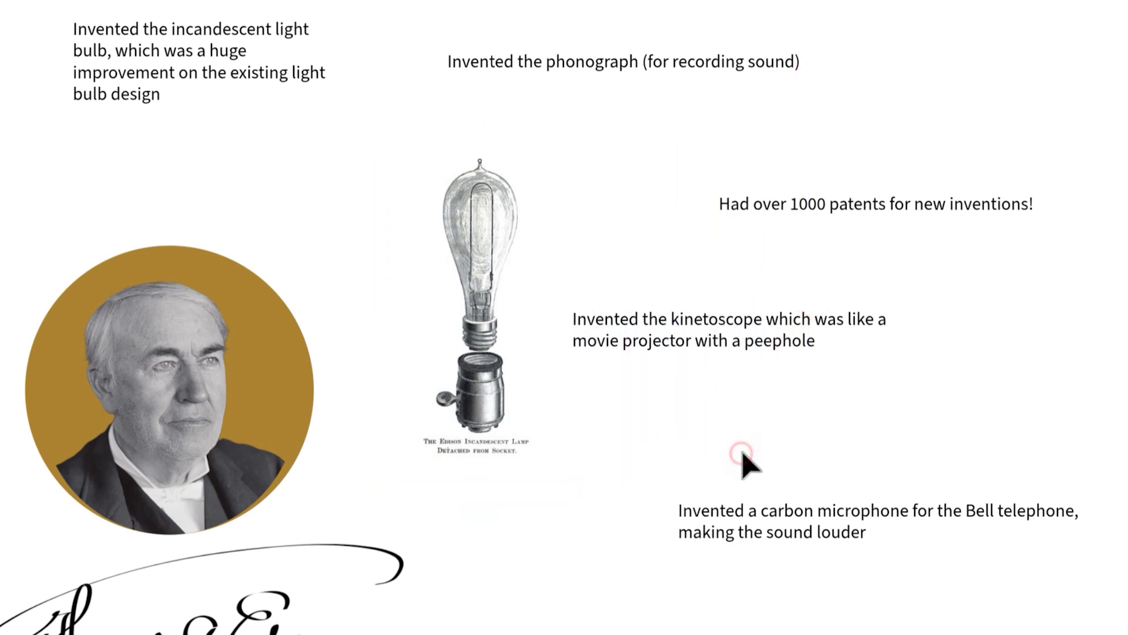
Move the cropped bulb drawing slightly and remove its background
click(462, 271)
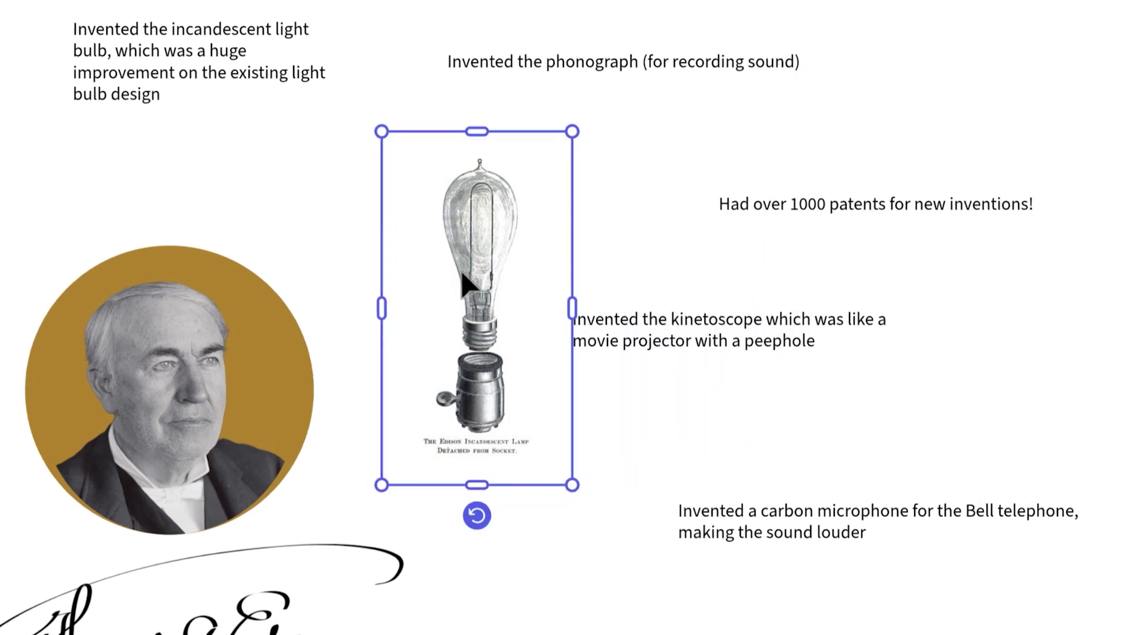
drag(395, 249, 436, 258)
click(110, 139)
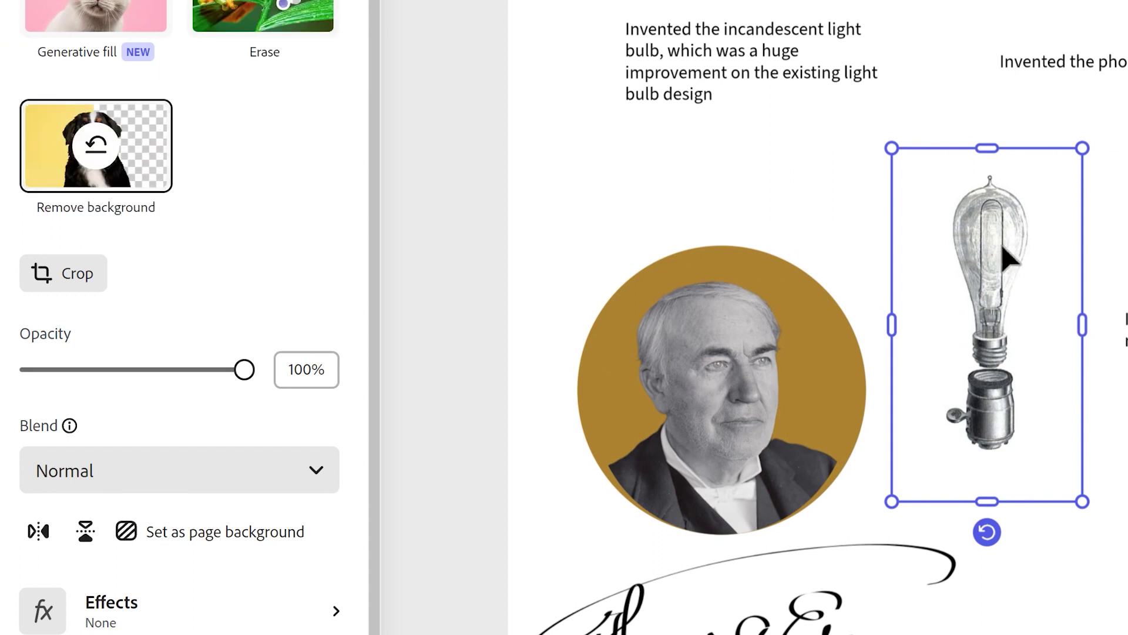
key(Escape)
Place the bulb in the page's upper-left corner at a reduced size, with the incandescent light bulb fact to its right
drag(997, 312, 606, 111)
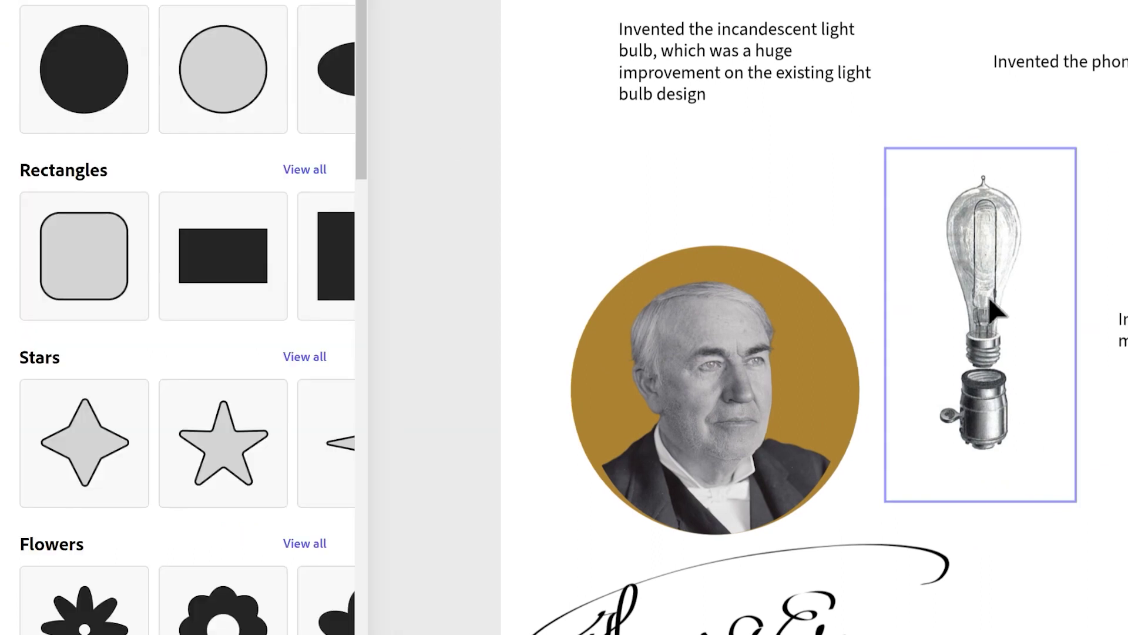
drag(387, 143, 569, 151)
drag(257, 188, 288, 179)
drag(390, 377, 333, 320)
drag(302, 227, 314, 229)
Shift the phonograph fact to the right, then narrow the light bulb fact's text box and fine-tune its position beside the bulb
click(673, 252)
drag(645, 169, 534, 172)
drag(737, 185, 907, 186)
click(895, 201)
drag(632, 170, 503, 177)
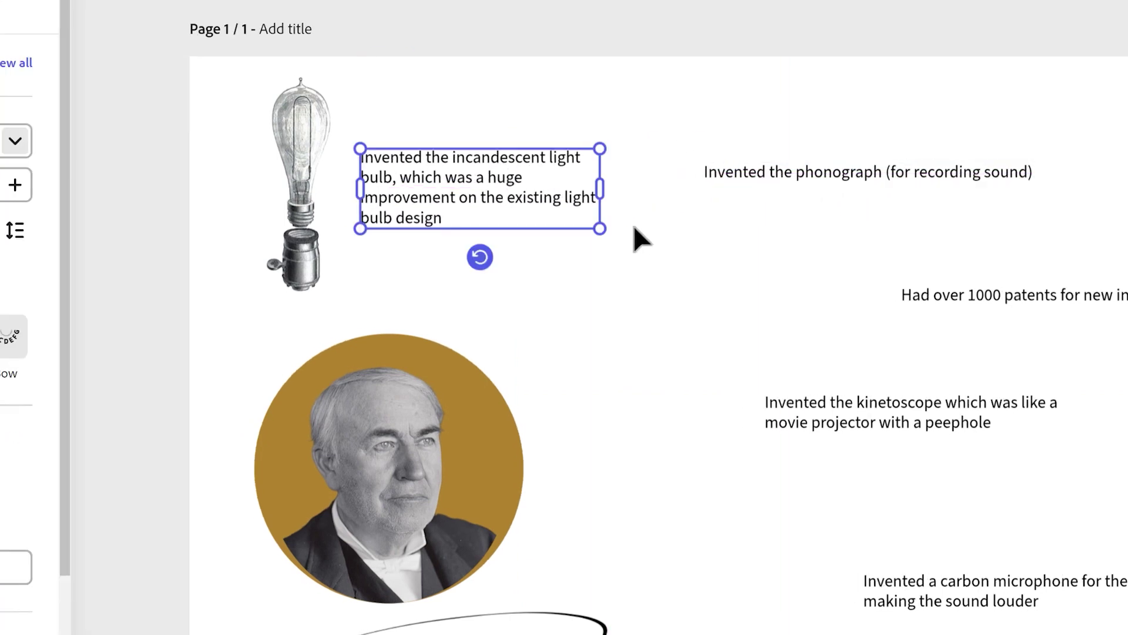
drag(603, 189, 565, 189)
click(597, 206)
drag(445, 186, 488, 183)
drag(310, 179, 327, 179)
click(615, 328)
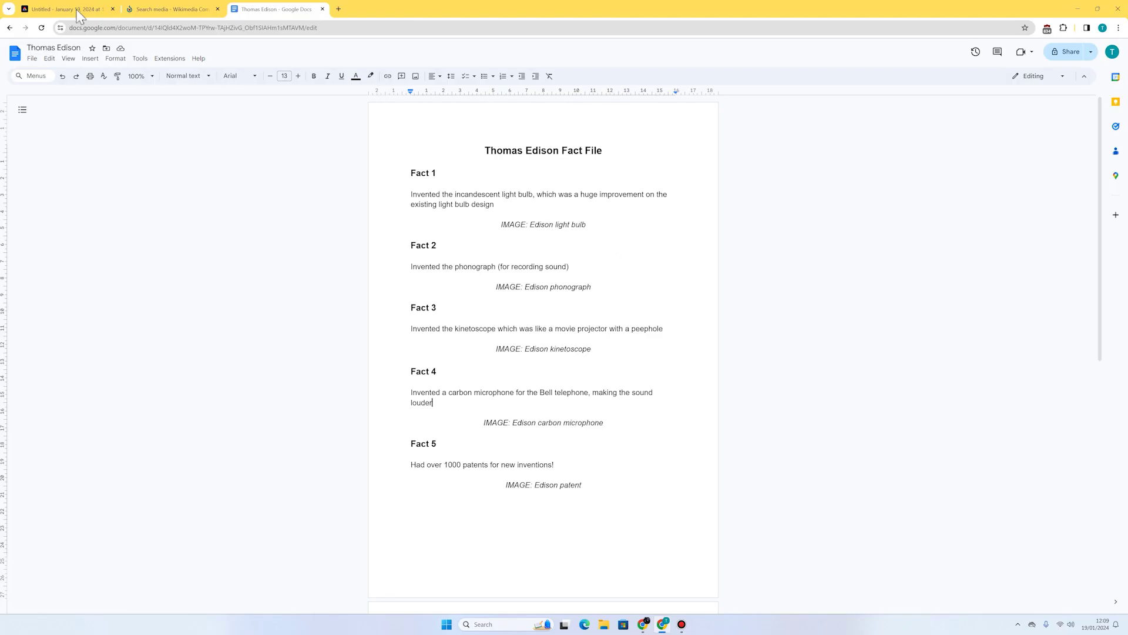
Search Wikimedia Commons for "edison phonograph"
click(59, 8)
click(170, 9)
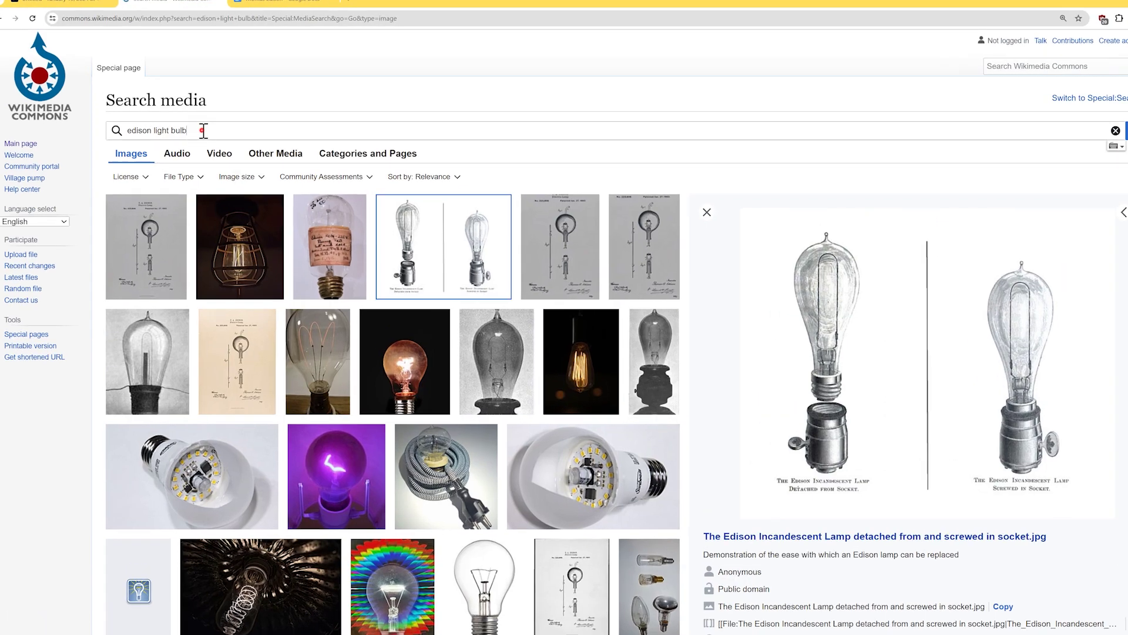
drag(188, 133, 152, 134)
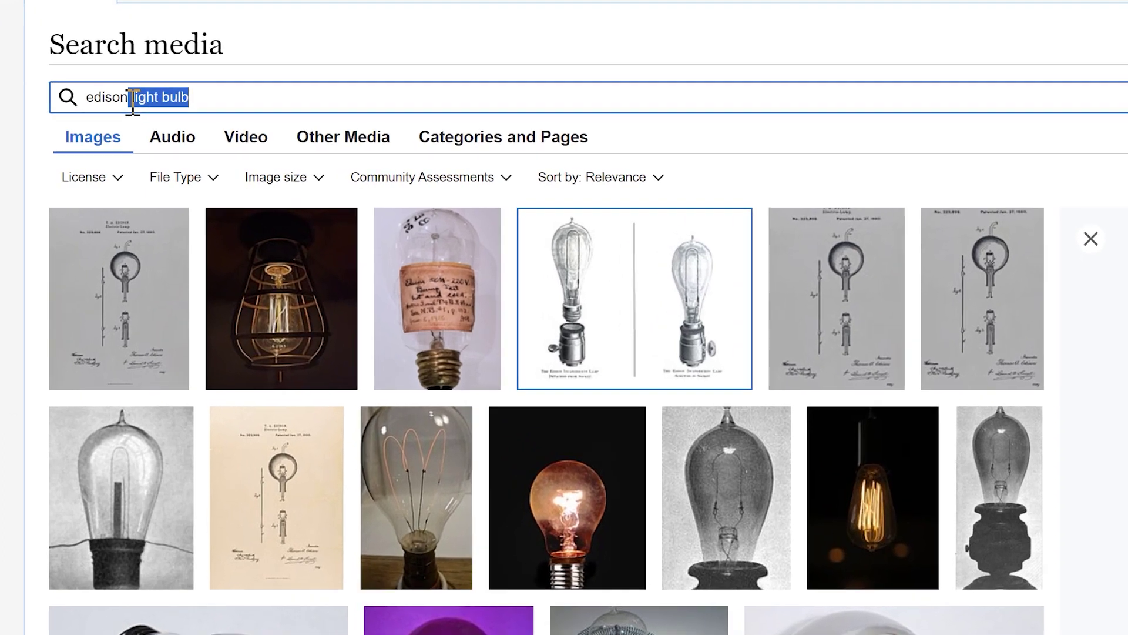
click(132, 103)
drag(221, 106, 138, 105)
text(phonograph)
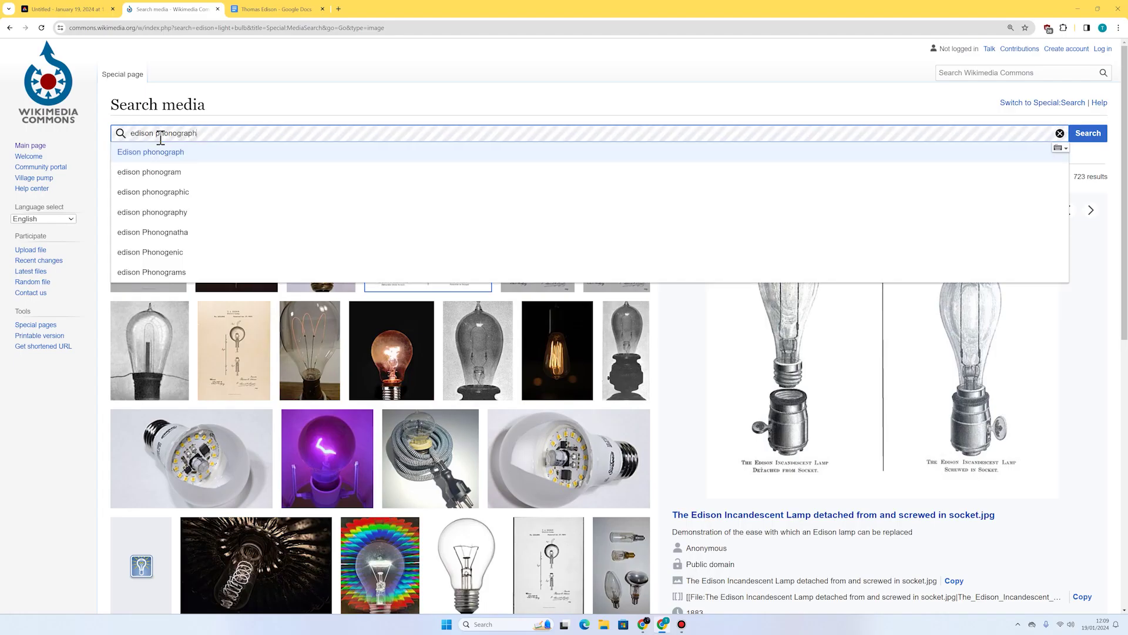
key(Return)
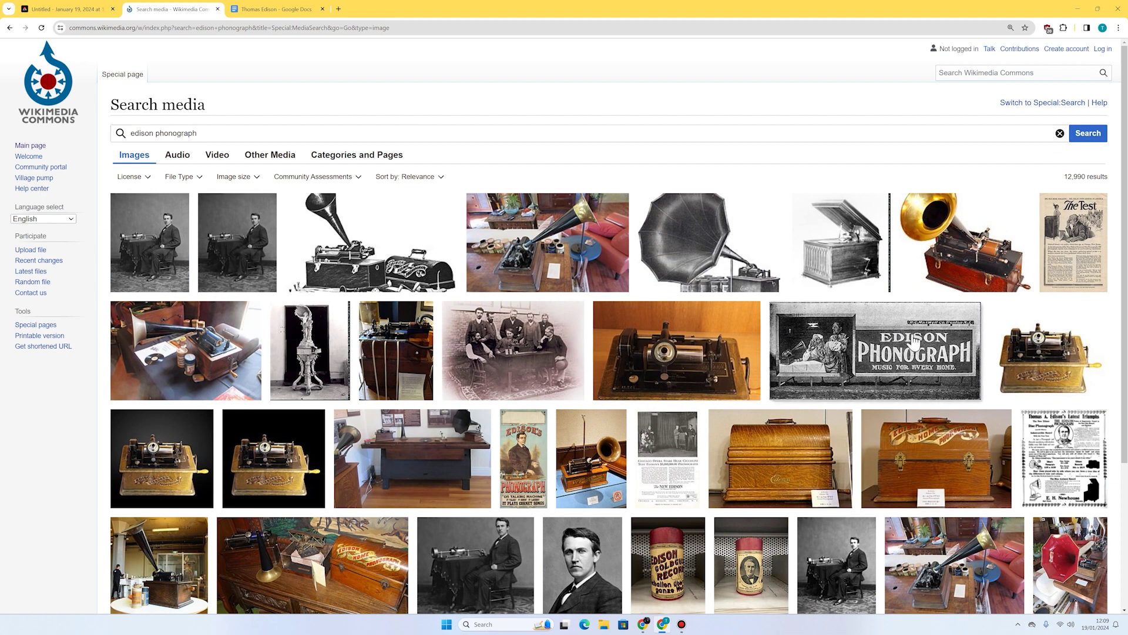
Browse the phonograph results, open the photo Edison and phonograph edit2.jpg and copy the image
scroll(915, 339, down, 3)
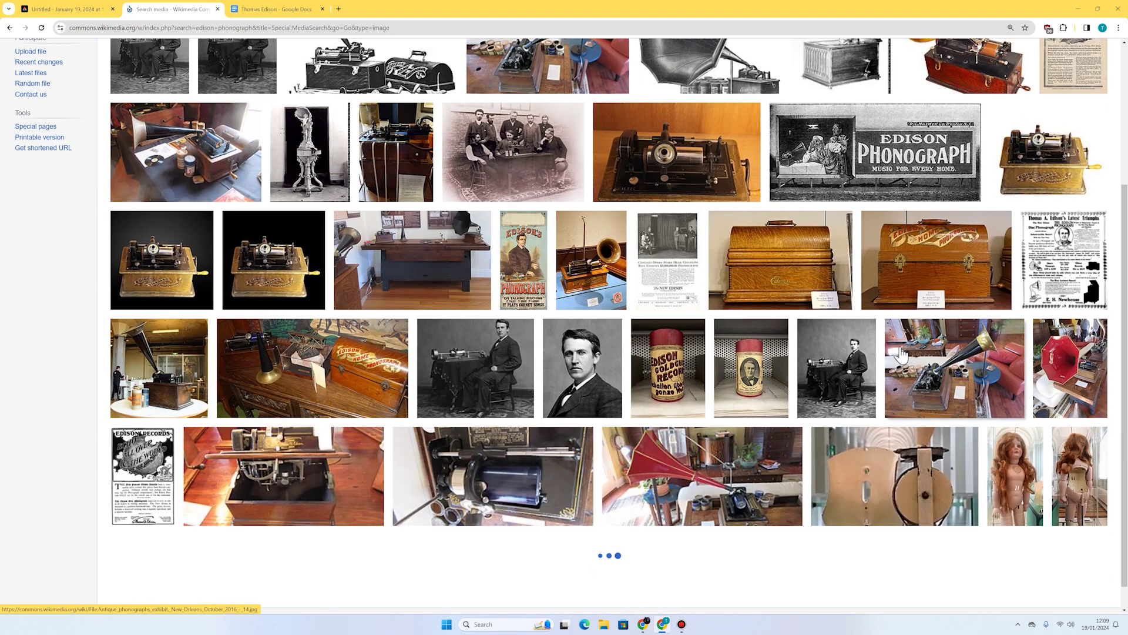
click(528, 263)
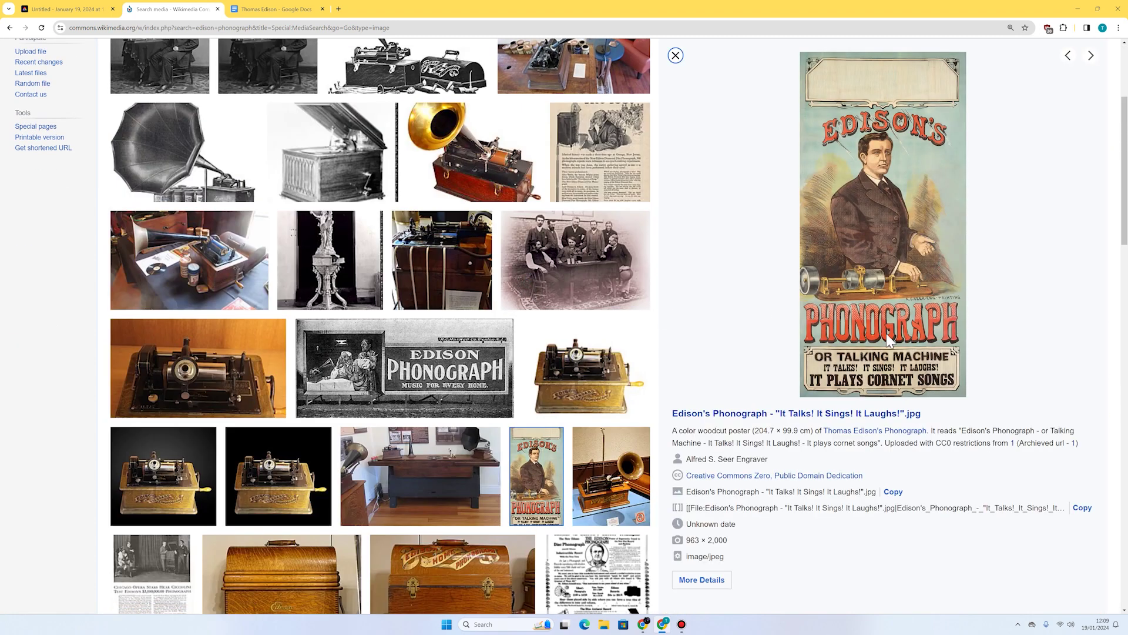
scroll(886, 334, up, 3)
click(169, 244)
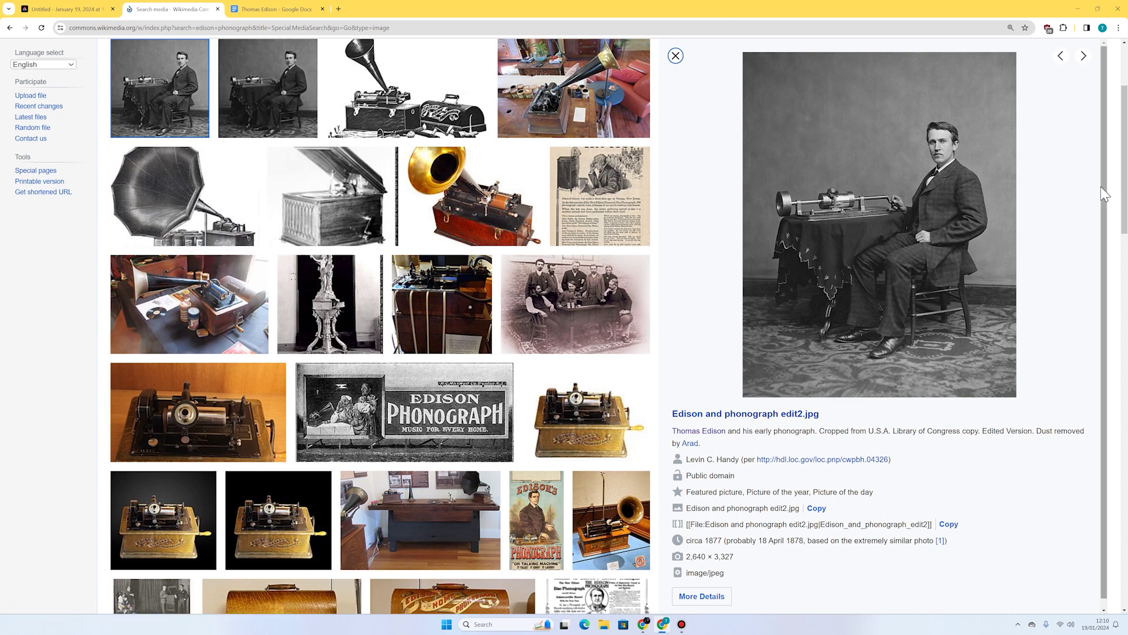
right_click(852, 193)
click(901, 227)
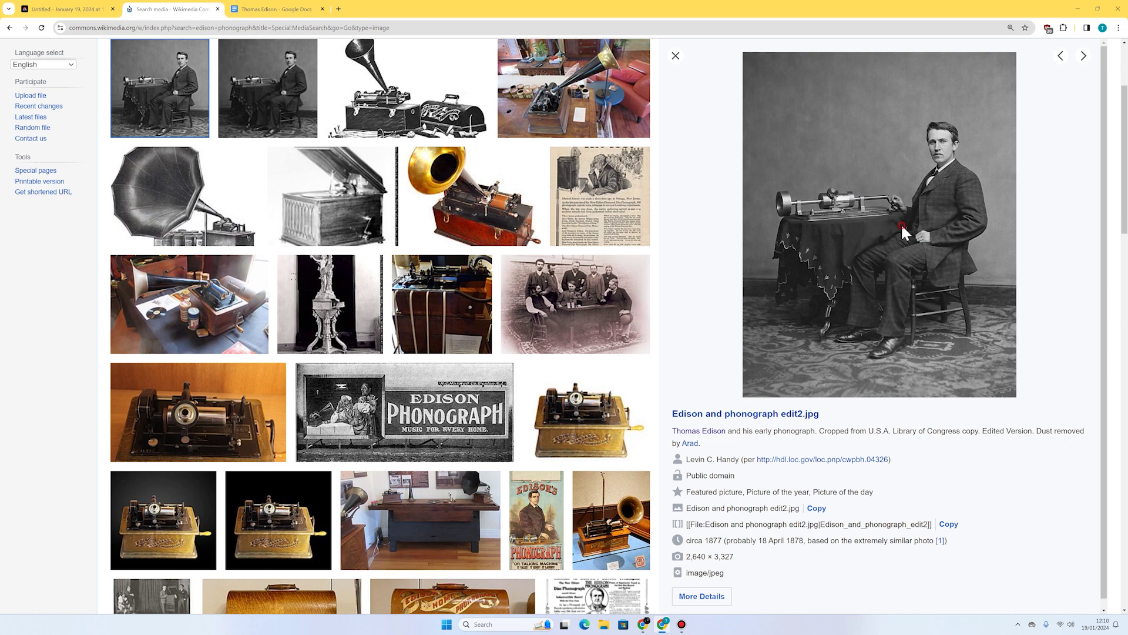
Switch back to the Adobe Express design, paste the copied phonograph photo and remove its background
click(76, 9)
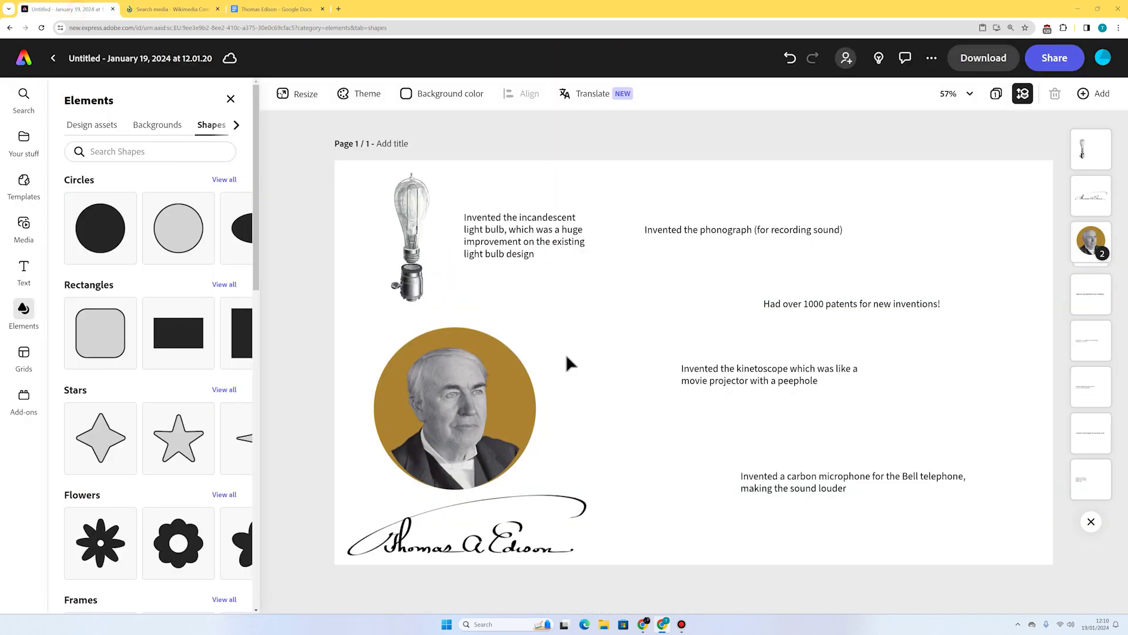
right_click(569, 312)
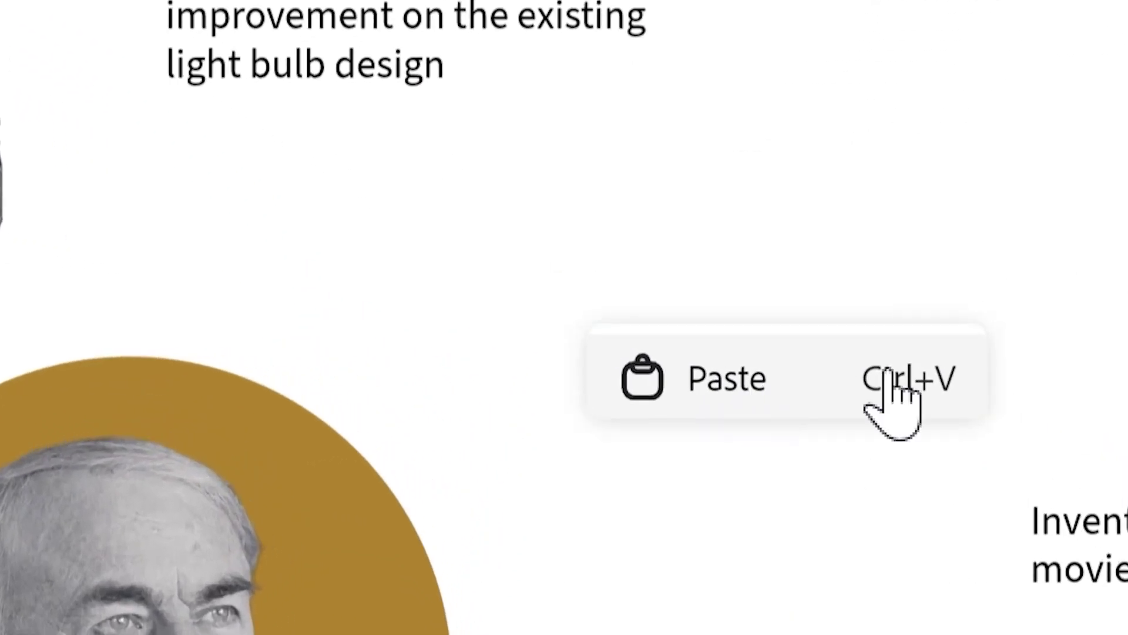
click(886, 379)
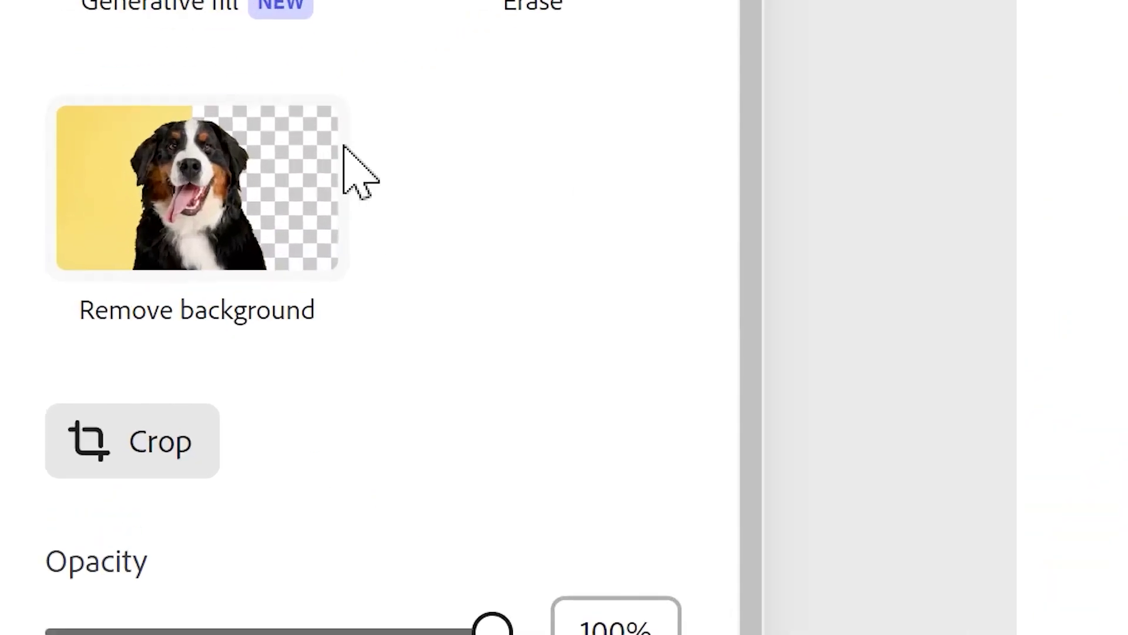
click(182, 183)
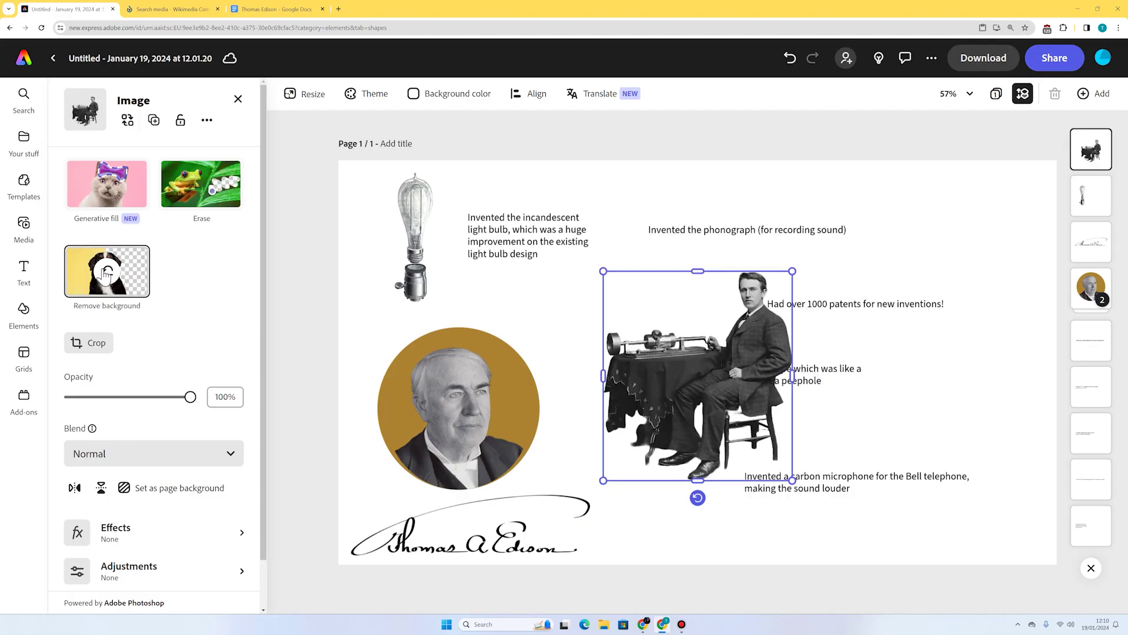
click(934, 349)
Shrink the phonograph cutout to about half its size and move it up between the bulb fact and the patents fact
click(771, 296)
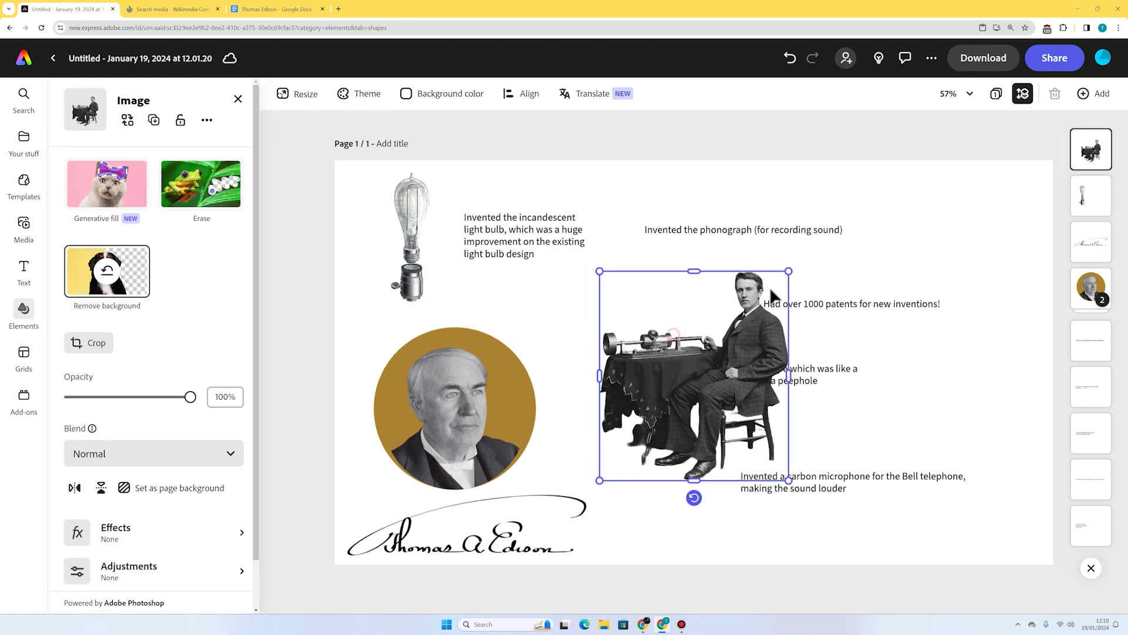
drag(792, 271, 708, 363)
drag(676, 417, 693, 306)
Wrap the phonograph fact onto two lines, place it near the page's top edge above the cutout and reduce its font size two steps
click(769, 230)
drag(730, 234, 744, 217)
drag(662, 218, 590, 258)
drag(848, 216, 748, 215)
click(834, 229)
drag(680, 230, 754, 195)
click(193, 237)
click(193, 238)
click(635, 189)
Move the phonograph cutout up directly beneath its fact, then switch to the Thomas Edison document in Google Docs
drag(689, 309, 683, 269)
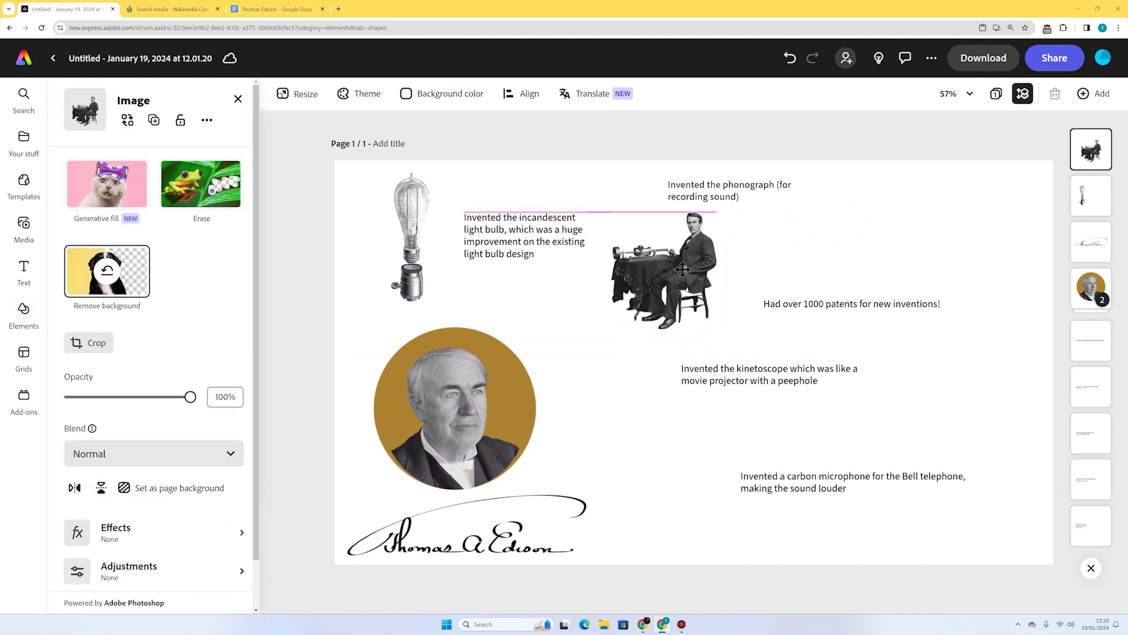
click(786, 253)
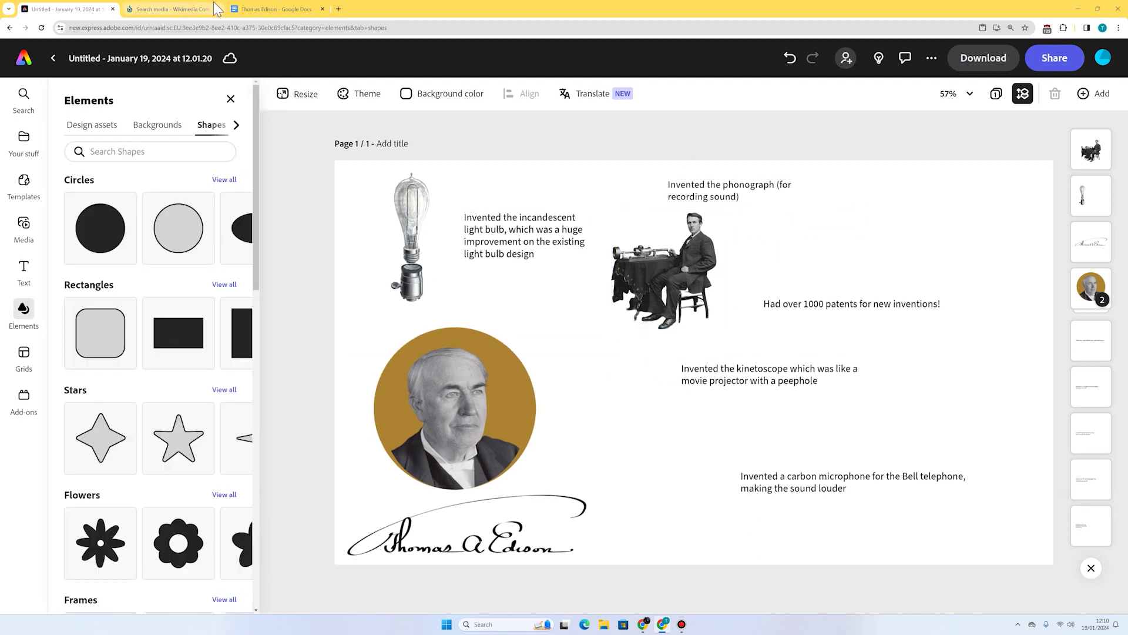
click(297, 9)
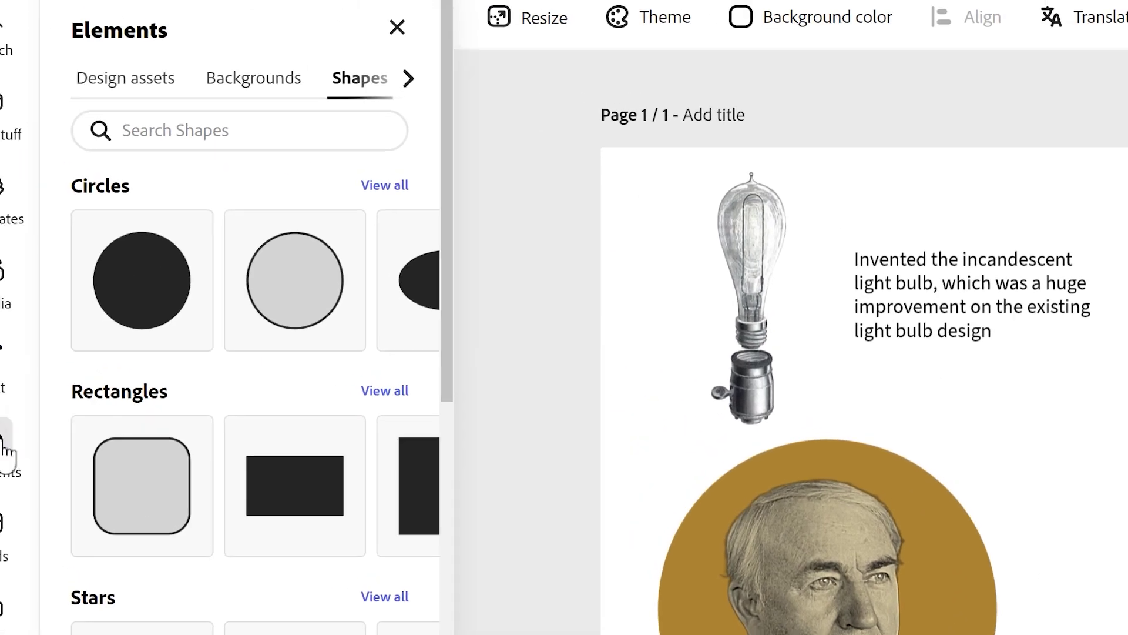
Search the design assets for "frame" and add the black hand-sketched rectangular frame to the page
click(36, 461)
click(177, 96)
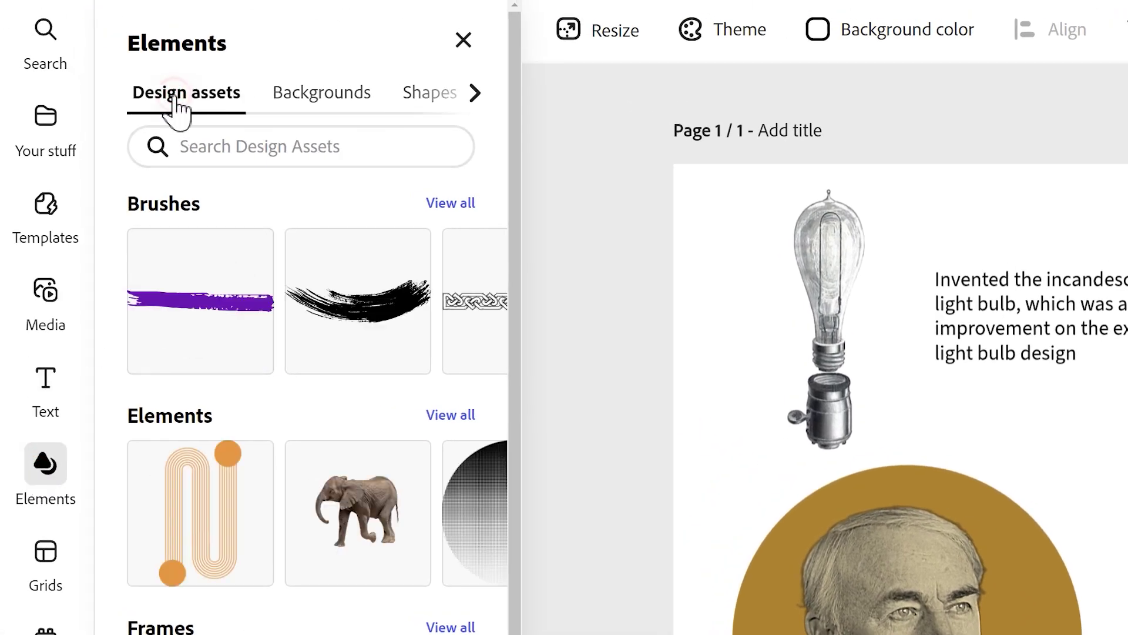
text(frame)
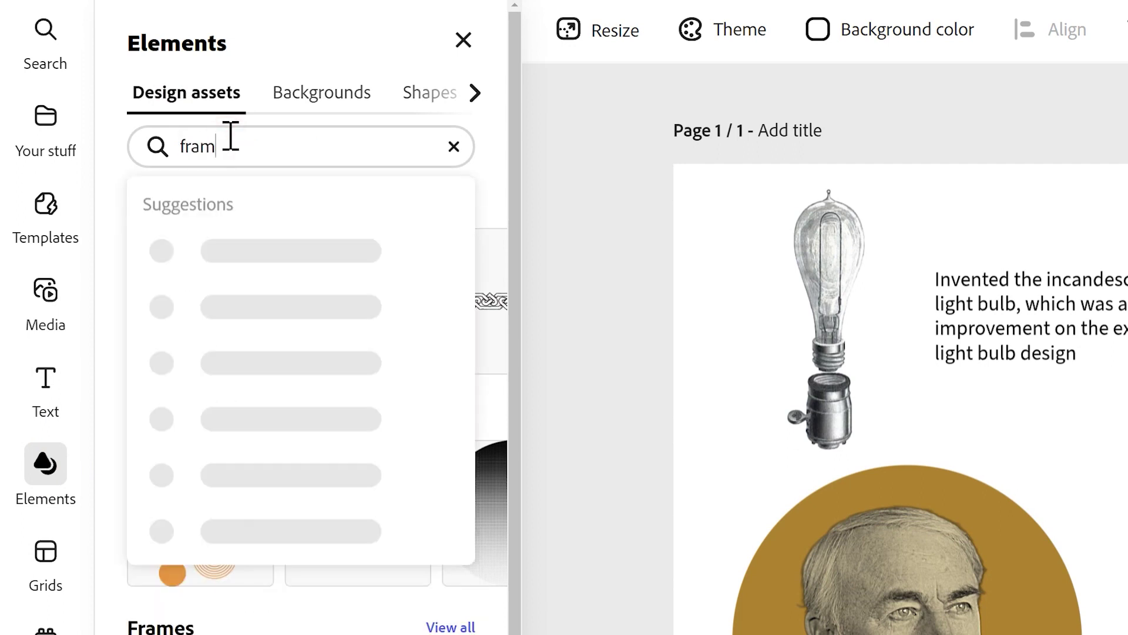
key(Return)
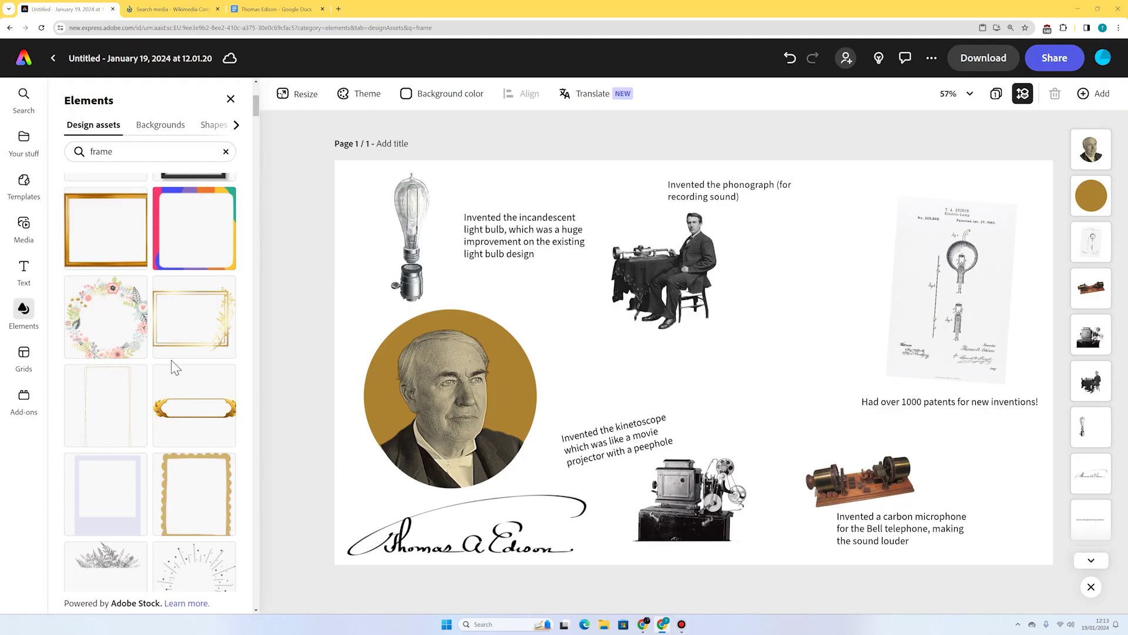
scroll(341, 565, down, 5)
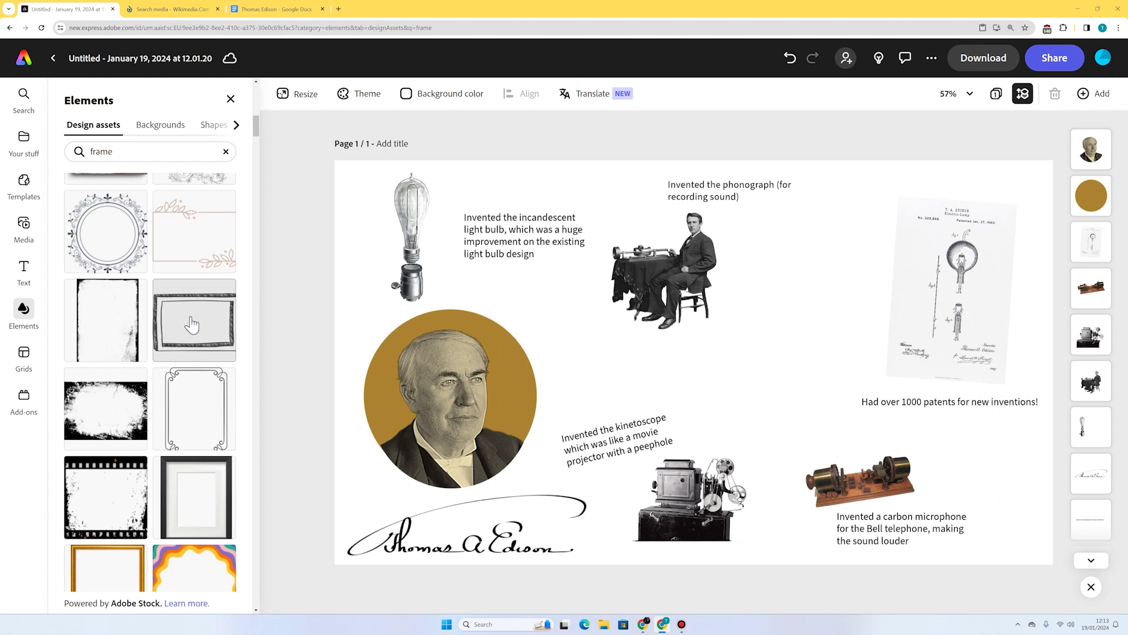
click(192, 323)
Fit the sketched frame around the tilted patent drawing and position the 1000 patents fact just below it
mouse_move(700, 450)
mouse_down()
mouse_move(617, 399)
mouse_move(799, 395)
mouse_move(801, 365)
mouse_move(781, 362)
mouse_move(972, 298)
mouse_move(994, 325)
mouse_up()
drag(1016, 284, 1017, 289)
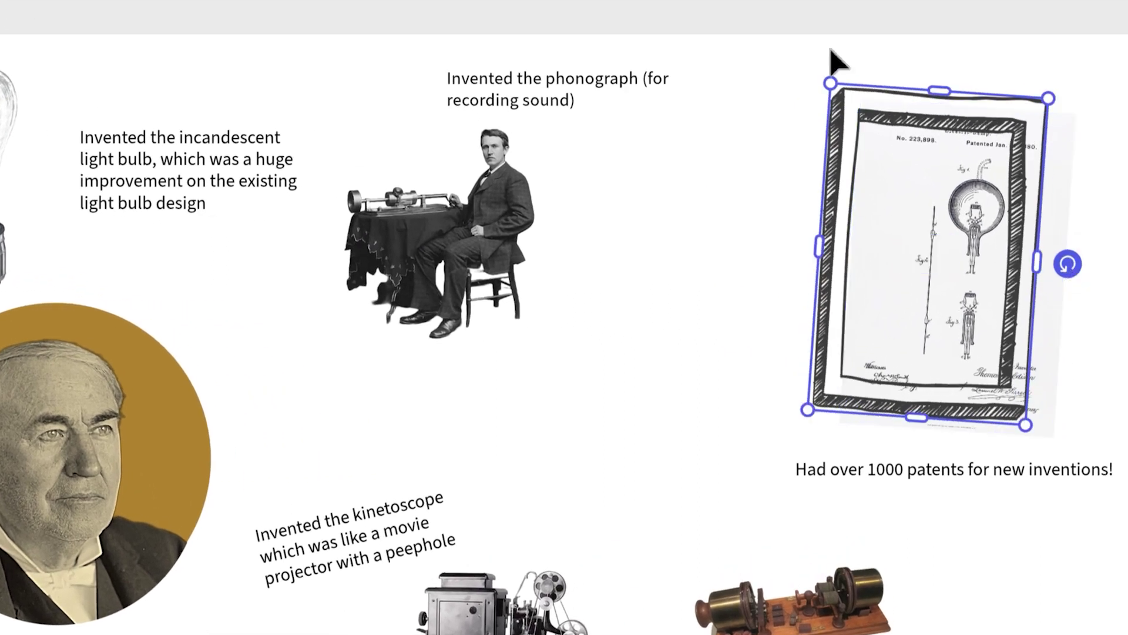
drag(830, 83, 819, 74)
drag(867, 96, 884, 74)
drag(1033, 106, 1028, 98)
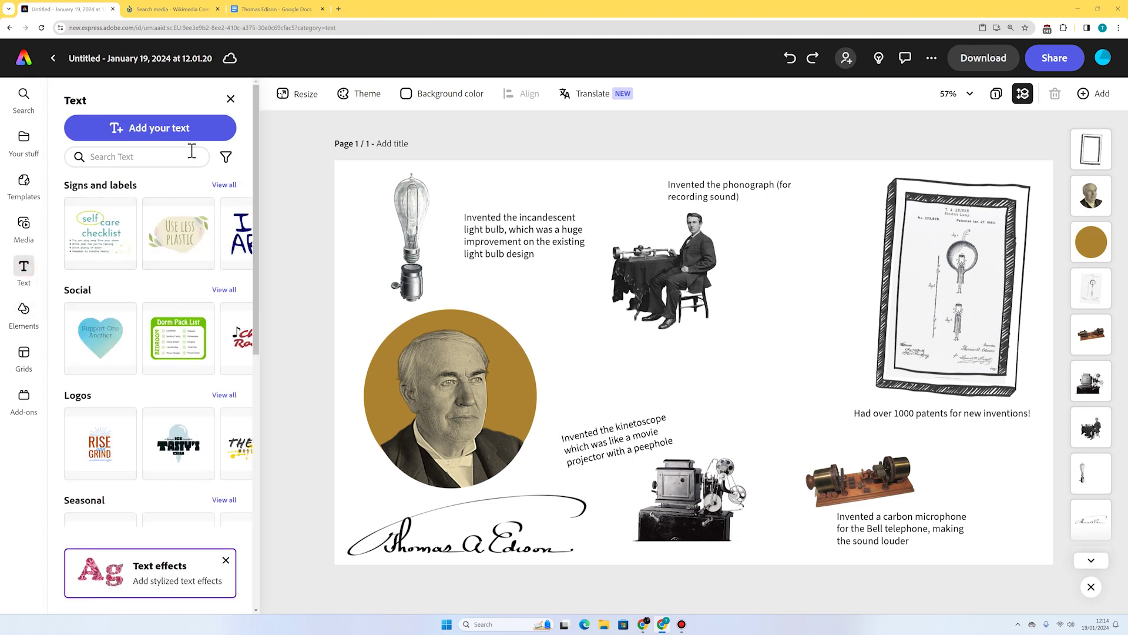
Add the title THOMAS EDISON, wrap it onto two lines in the page's centre, and shift the kinetoscope fact clear of it
click(191, 143)
text(THOMAS EDISON)
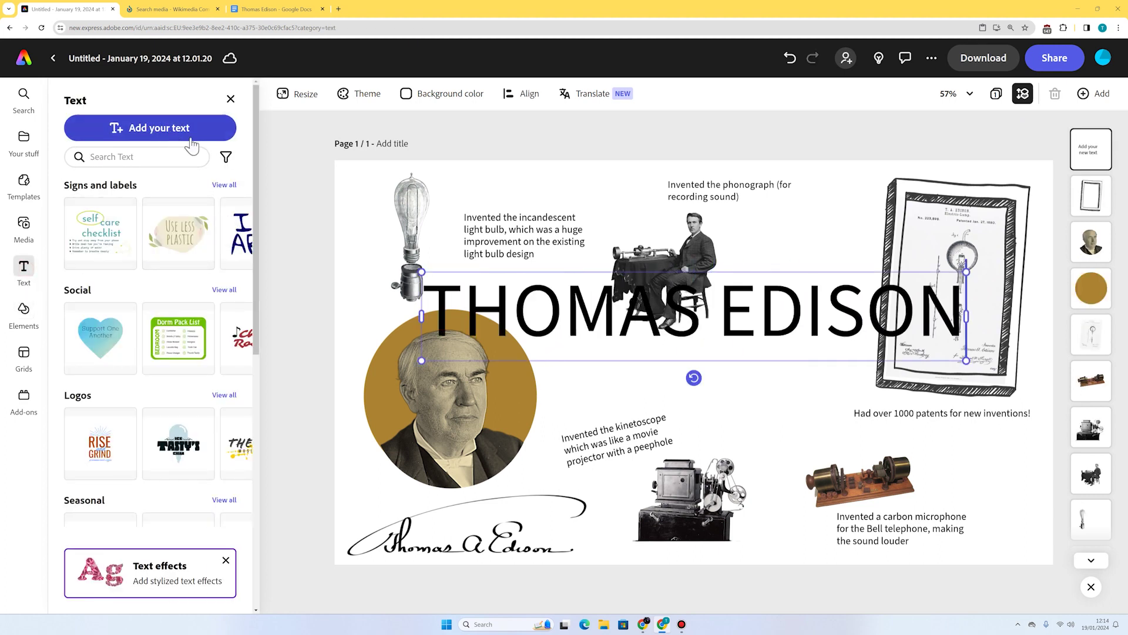
drag(970, 319, 616, 348)
drag(533, 354, 716, 350)
drag(615, 447, 600, 461)
Set the title's font to Vortice Concept
click(728, 351)
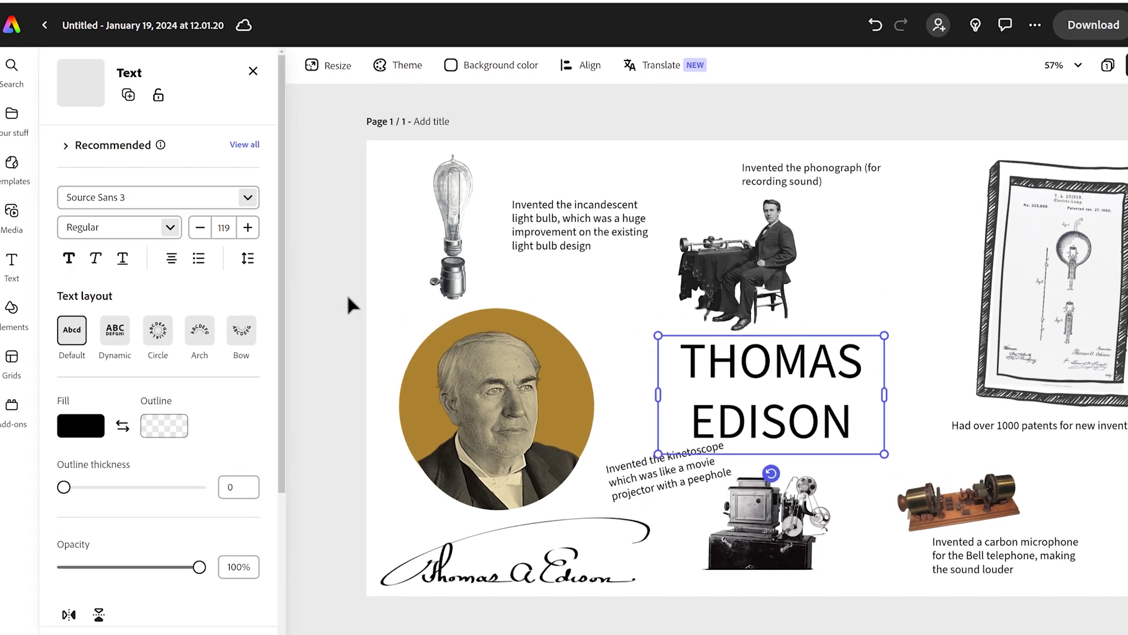
click(233, 211)
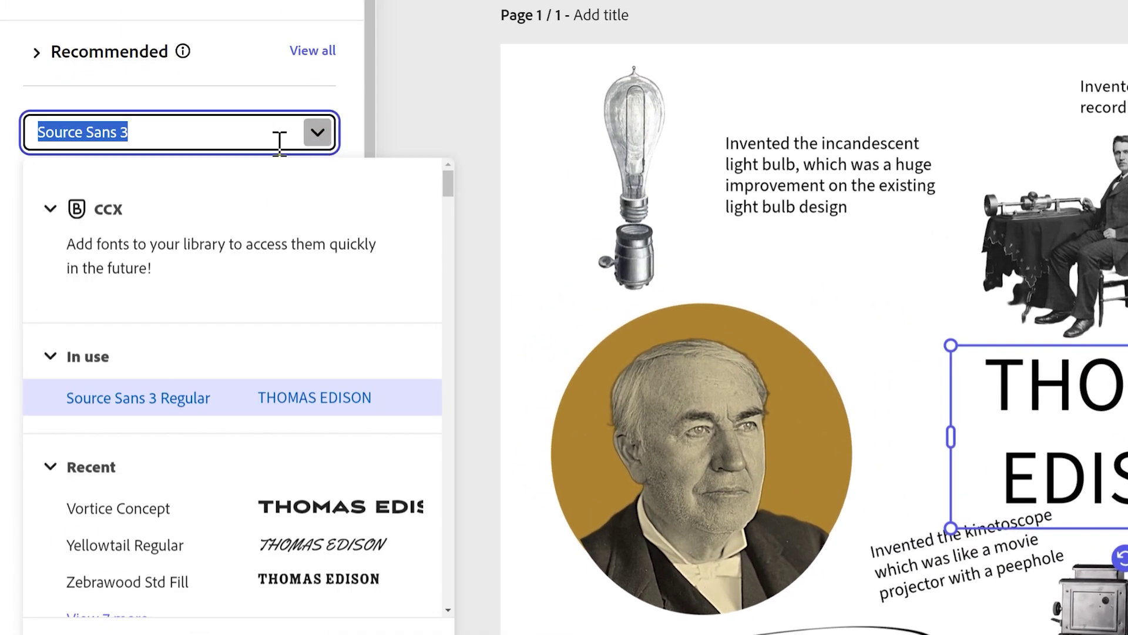
click(251, 520)
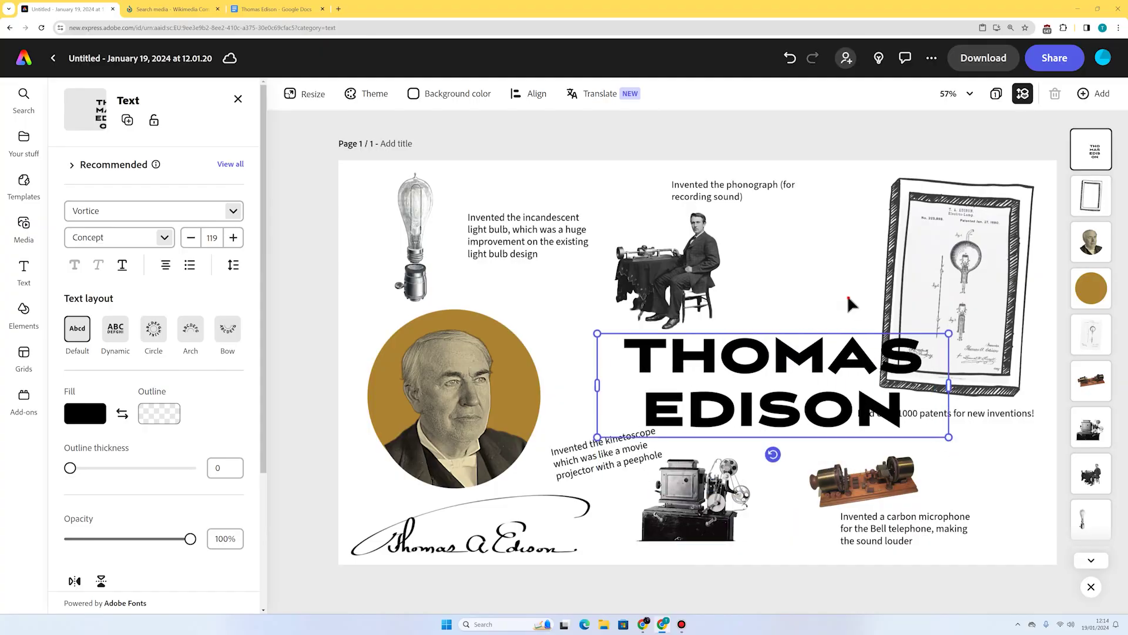
click(848, 299)
click(851, 373)
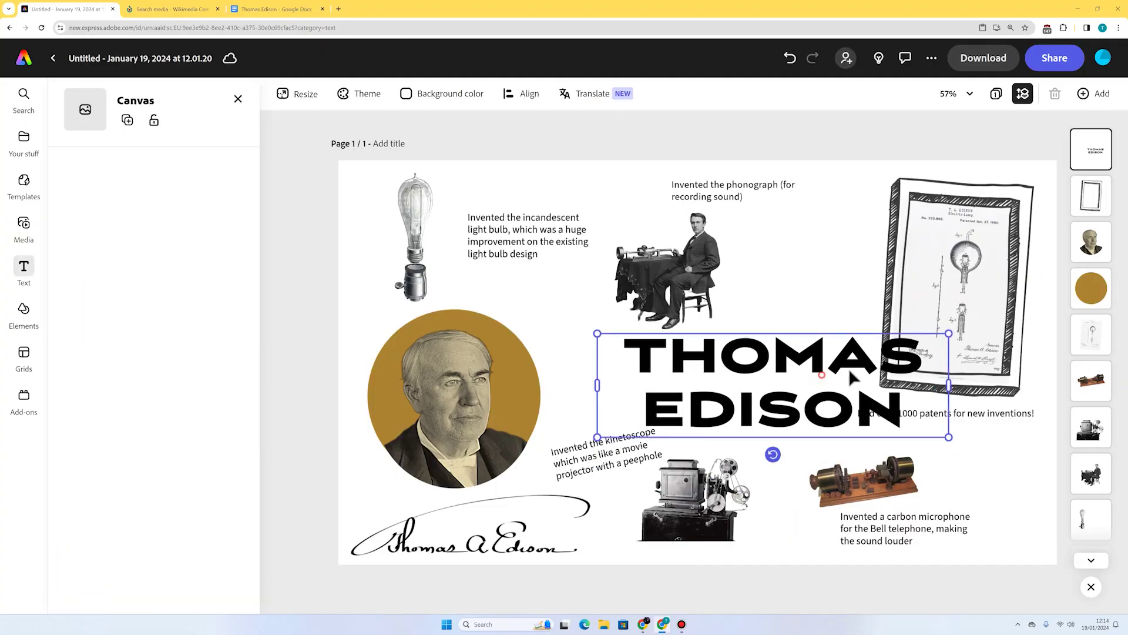
Scale the title down to font size 79 and position it between the phonograph and kinetoscope cutouts
drag(949, 333, 829, 368)
drag(733, 390, 722, 352)
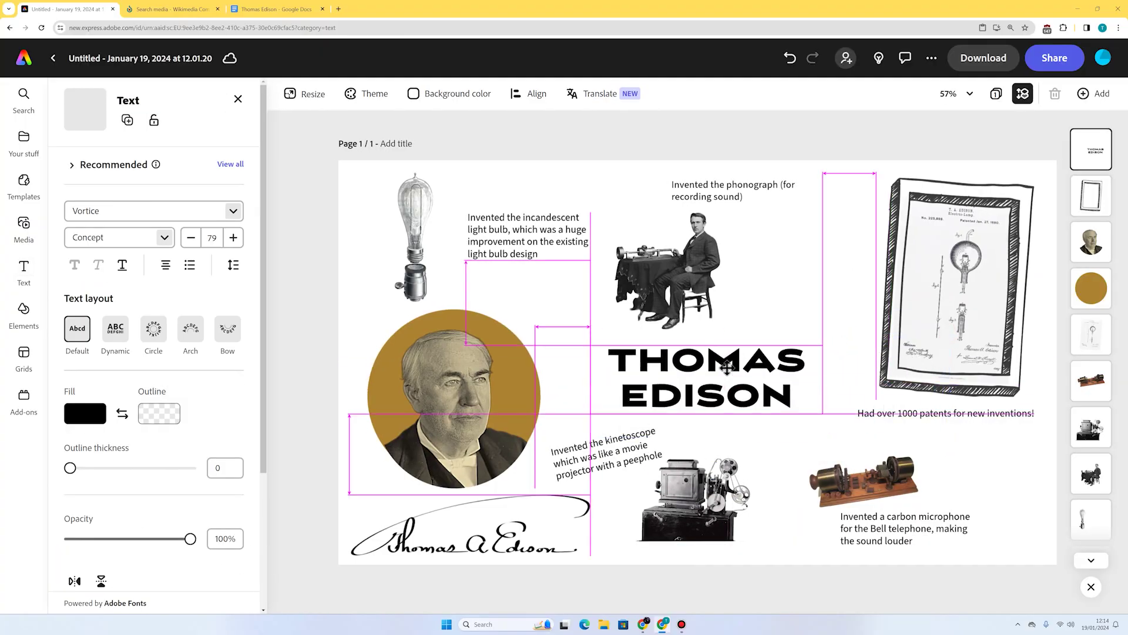
click(825, 292)
Apply the line-hugging highlight shape behind the title text with a yellow shape fill
click(726, 369)
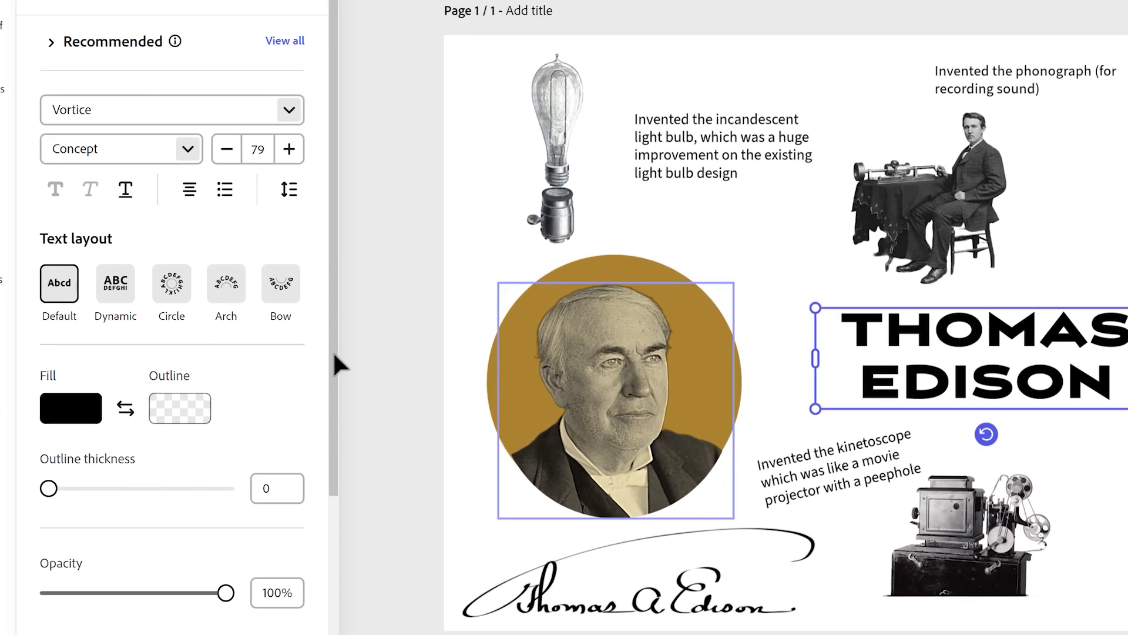
scroll(246, 376, down, 3)
click(174, 515)
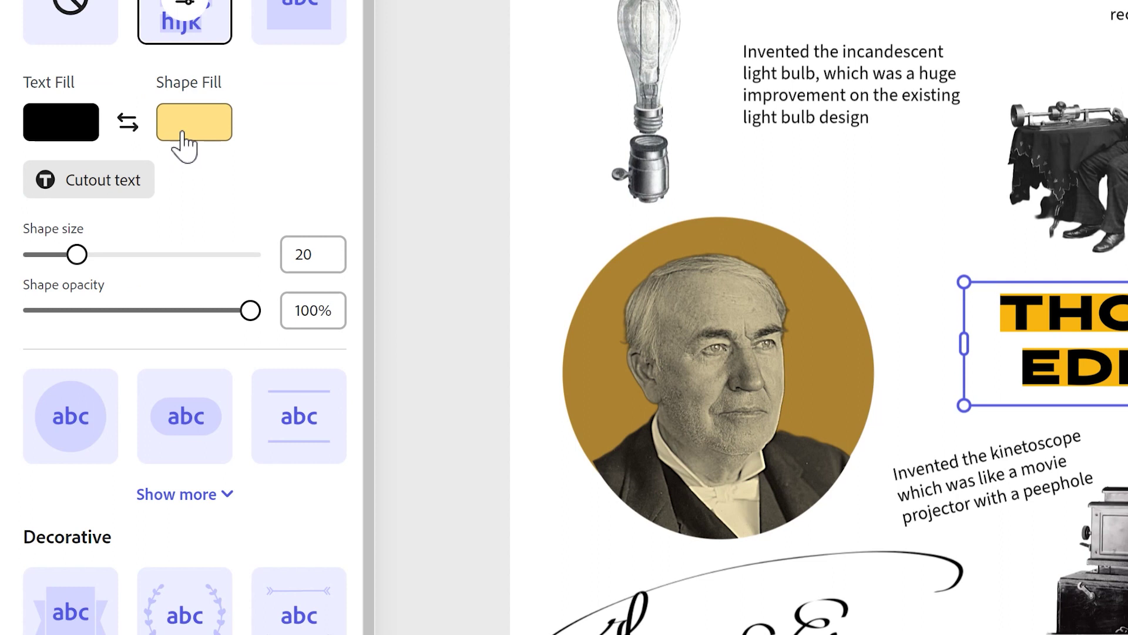
key(Escape)
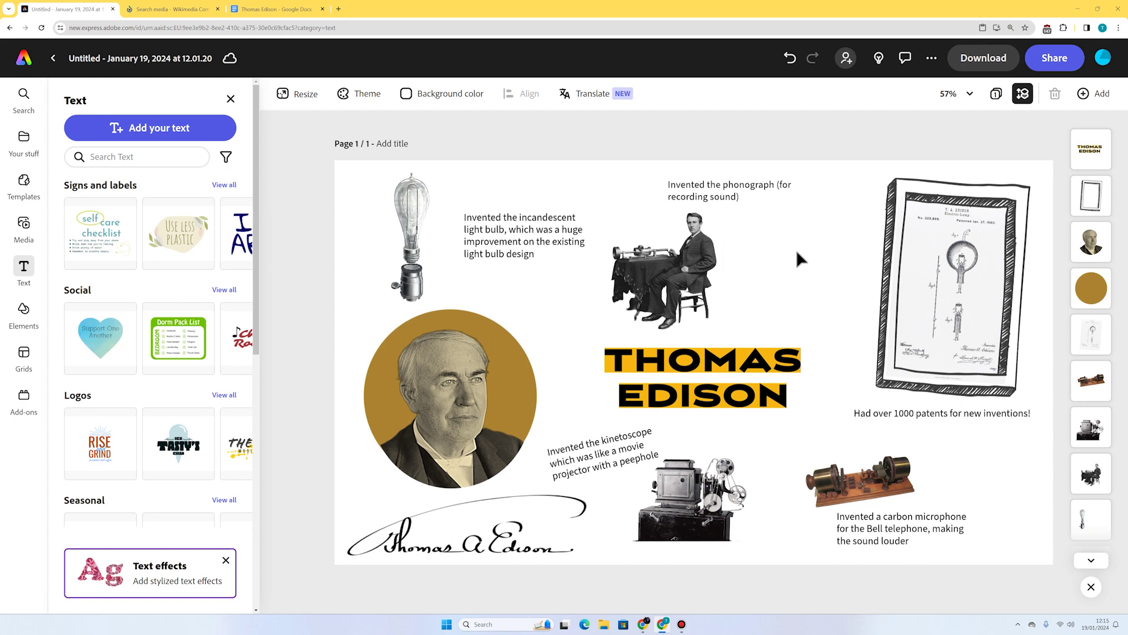
Search the design assets for "light bulb" and add the yellow bulb illustration with the purple base
click(24, 311)
click(186, 106)
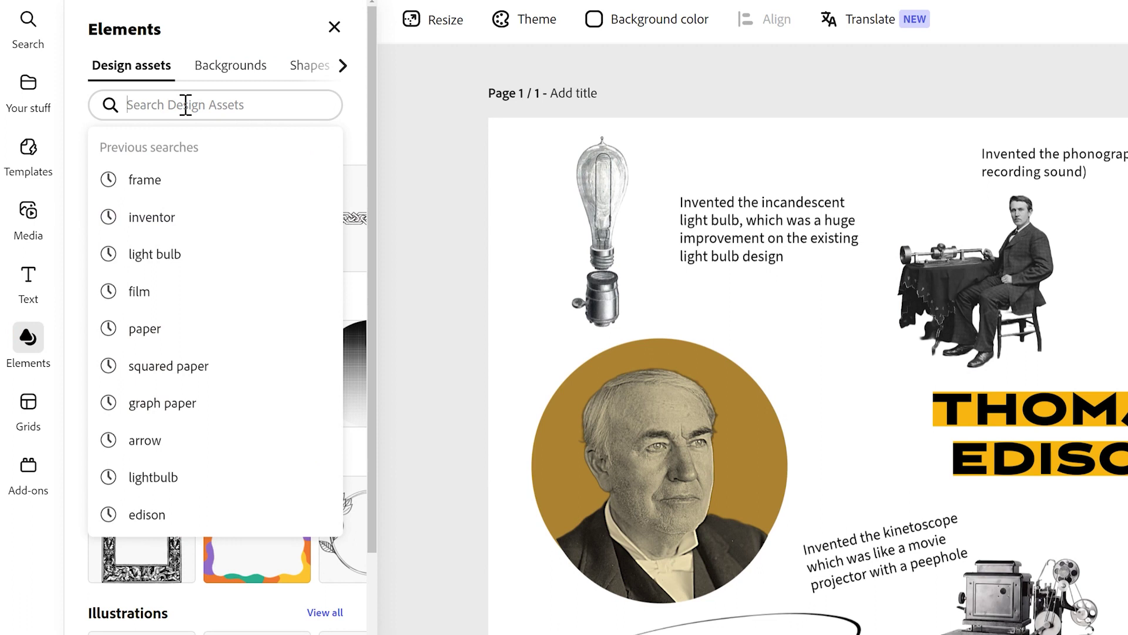
text(light bulb)
key(Return)
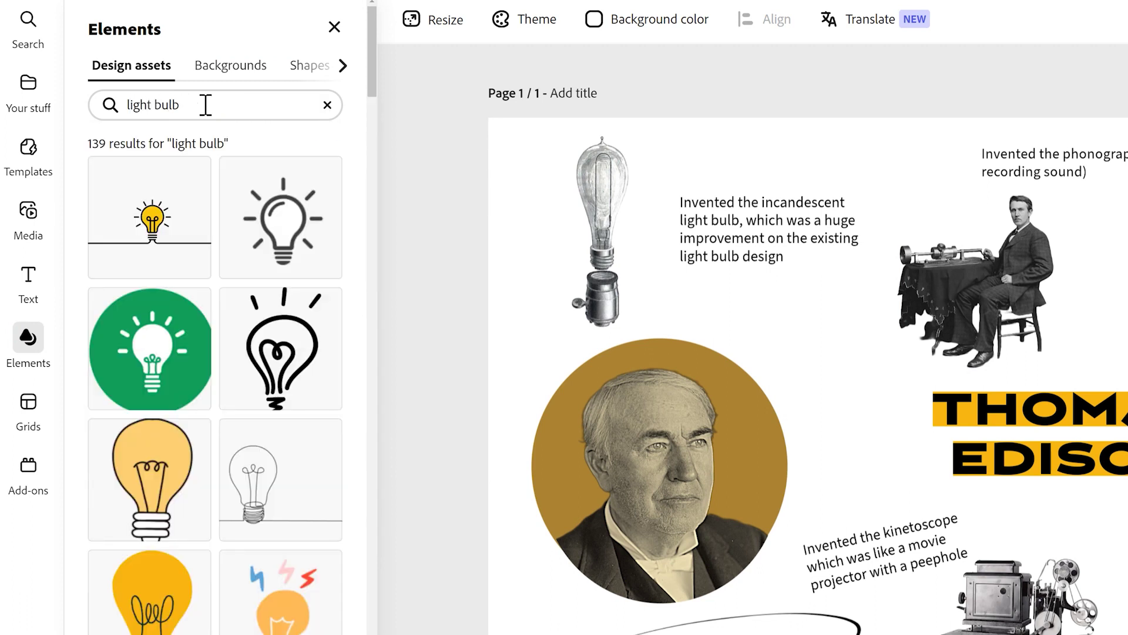
scroll(282, 478, down, 2)
click(157, 403)
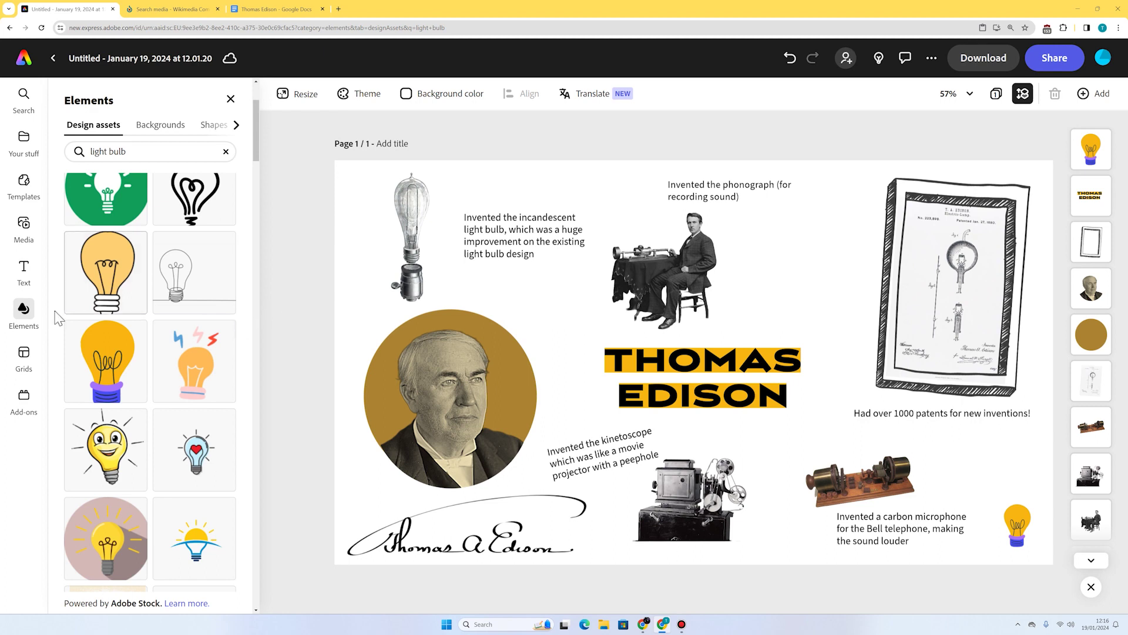
Clear the light bulb search and add the parallelogram from the geometric shapes
click(225, 151)
click(132, 151)
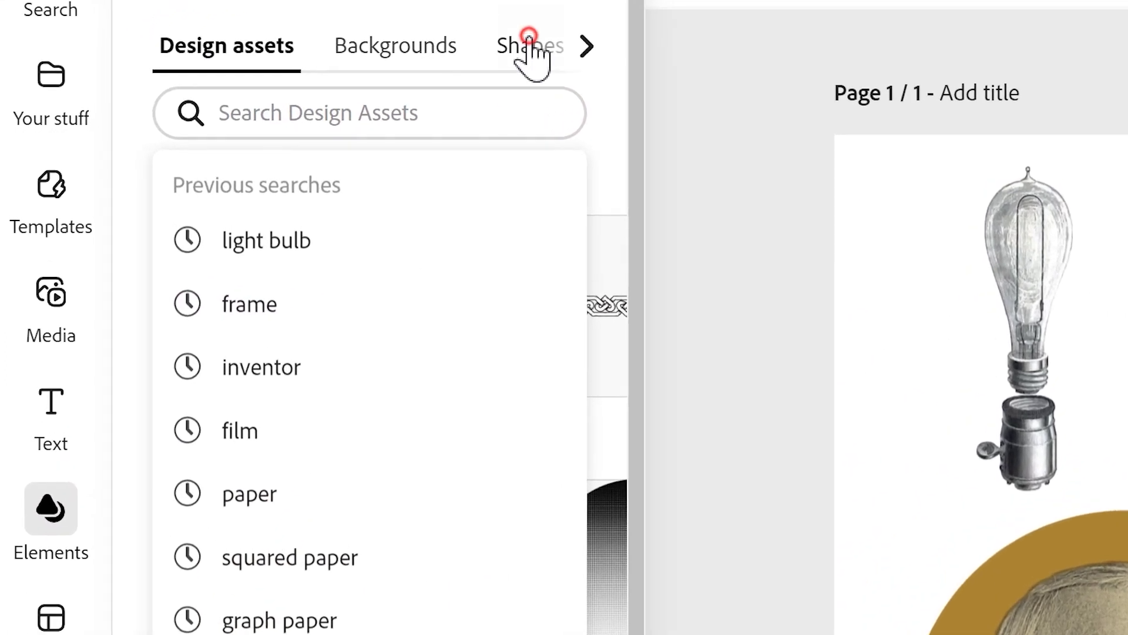
click(529, 46)
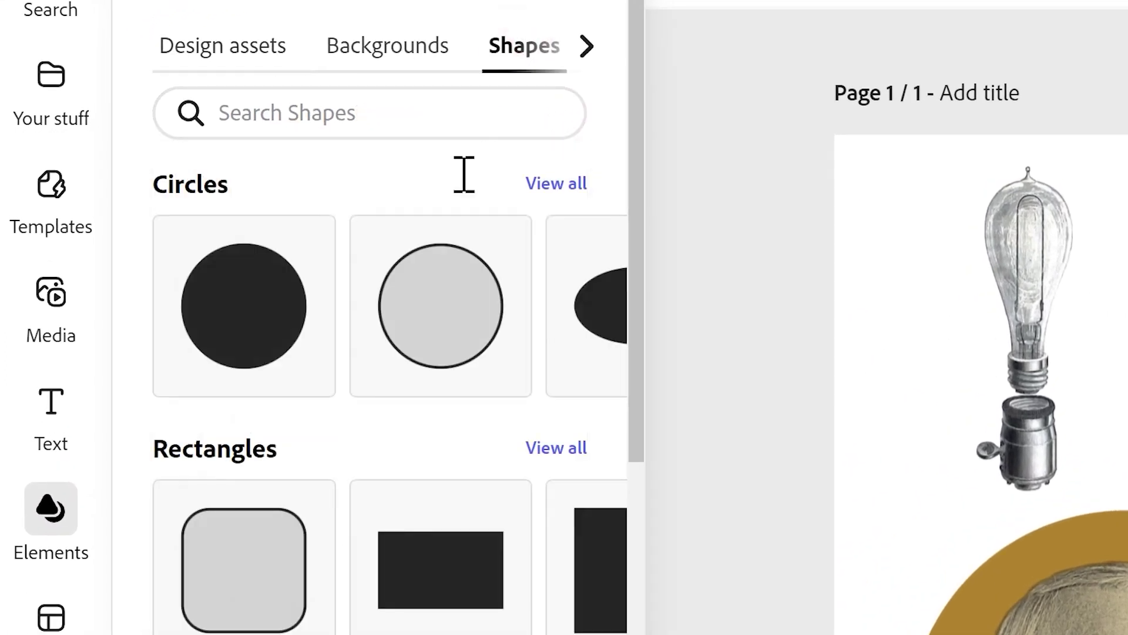
scroll(436, 368, down, 10)
scroll(436, 367, down, 5)
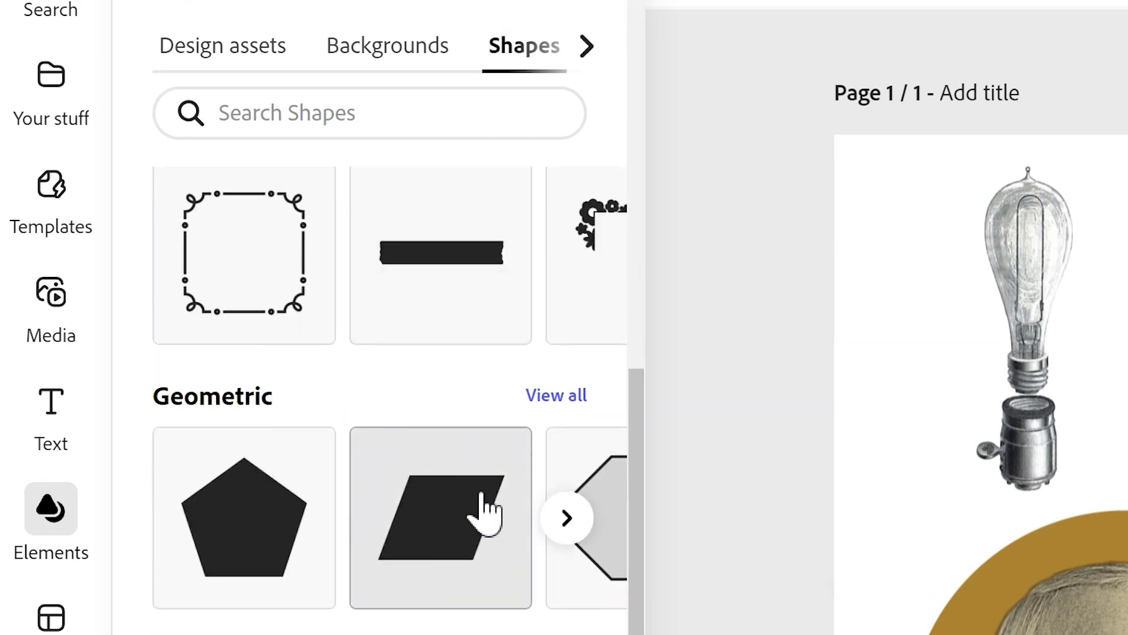
click(429, 552)
Enlarge the parallelogram beyond the page height and place it over the page's left edge as a slanted side panel
drag(672, 360, 517, 381)
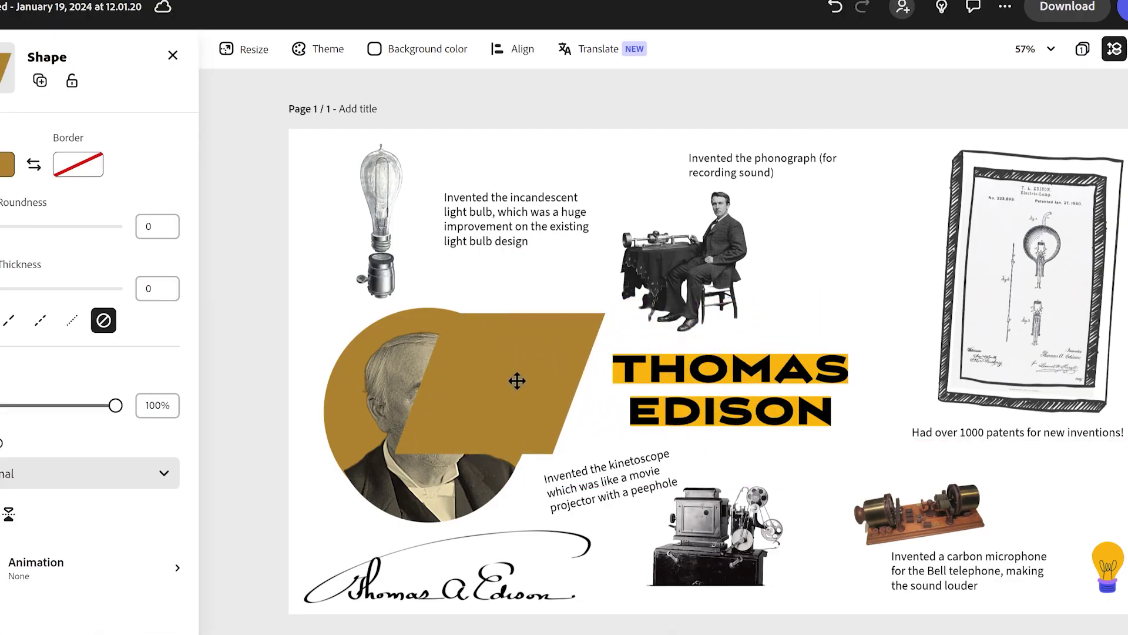
drag(605, 313, 977, 70)
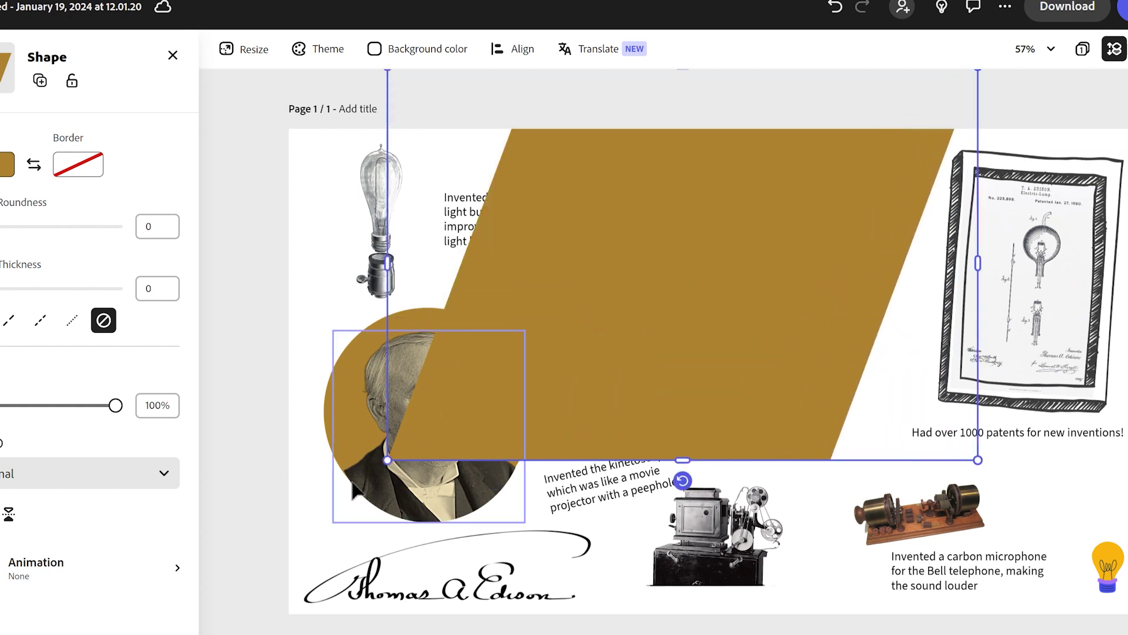
drag(387, 460, 282, 531)
drag(723, 323, 276, 406)
drag(466, 181, 348, 219)
Send the parallelogram to the back, behind the bulb, portrait and signature
right_click(369, 181)
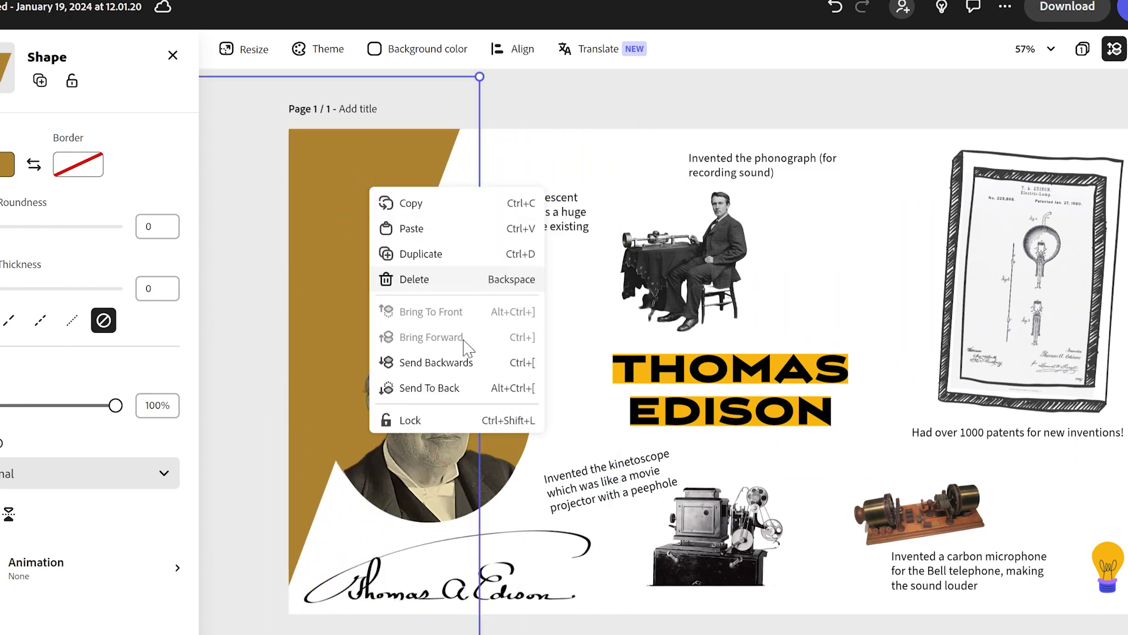
click(461, 388)
click(608, 79)
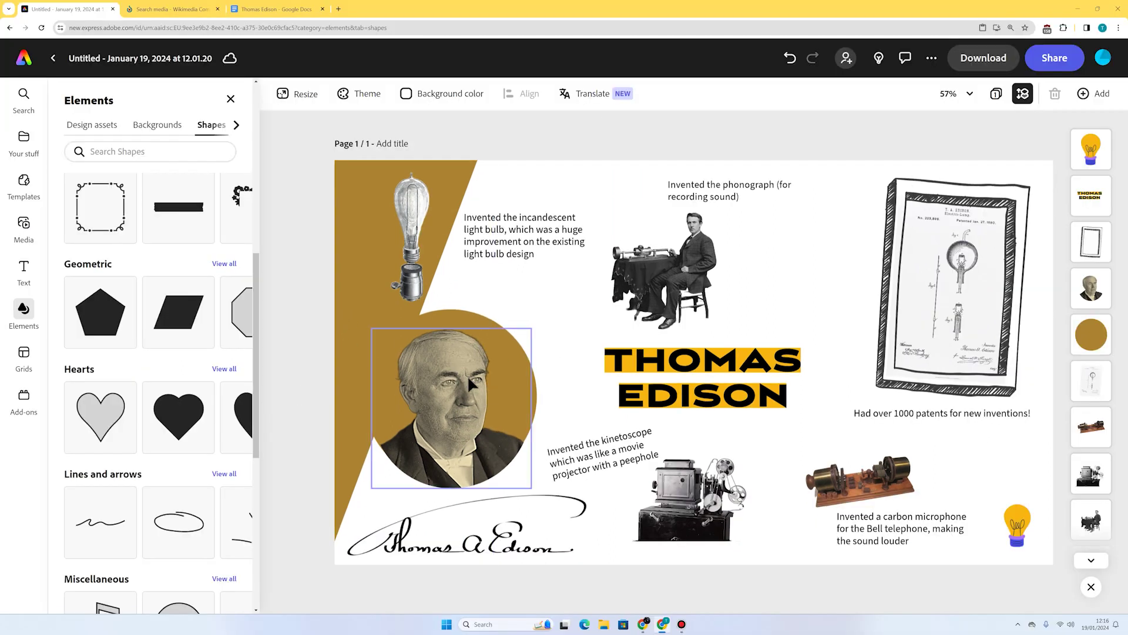
Change the parallelogram's fill to the custom yellow #F8B611
click(342, 288)
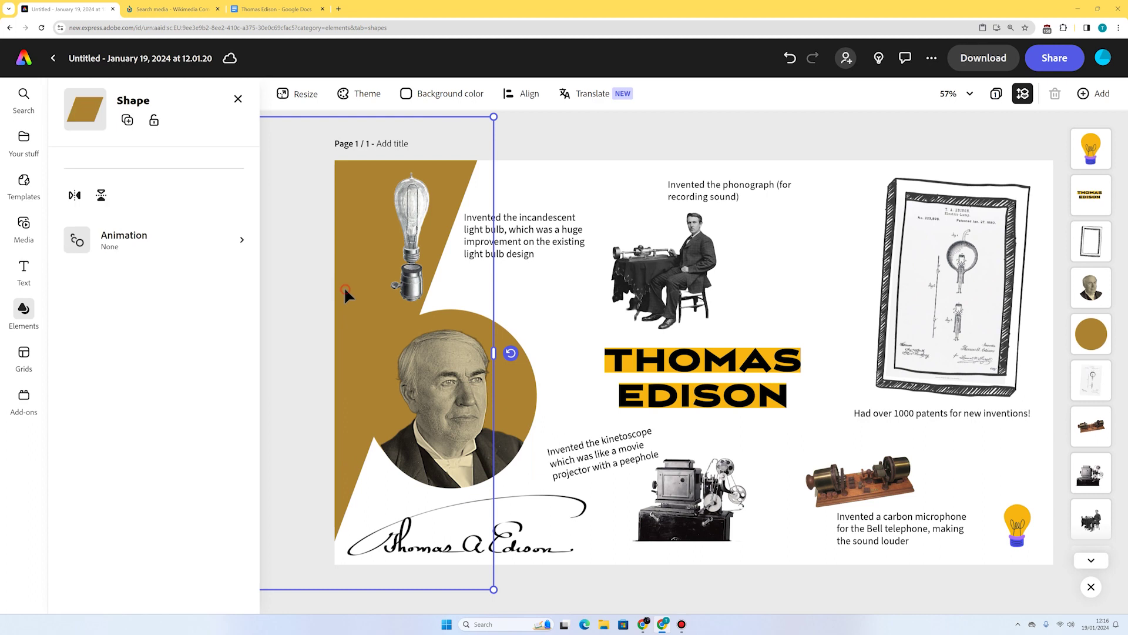
click(82, 191)
drag(167, 172, 196, 177)
drag(169, 130, 148, 128)
text(#F8B611)
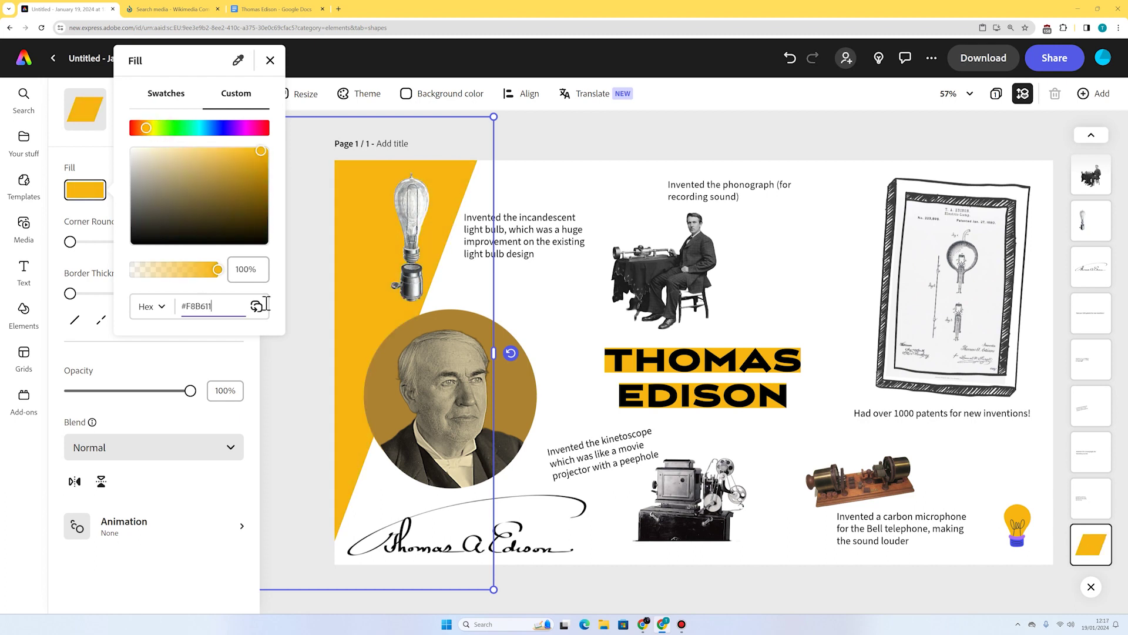
click(572, 145)
click(573, 144)
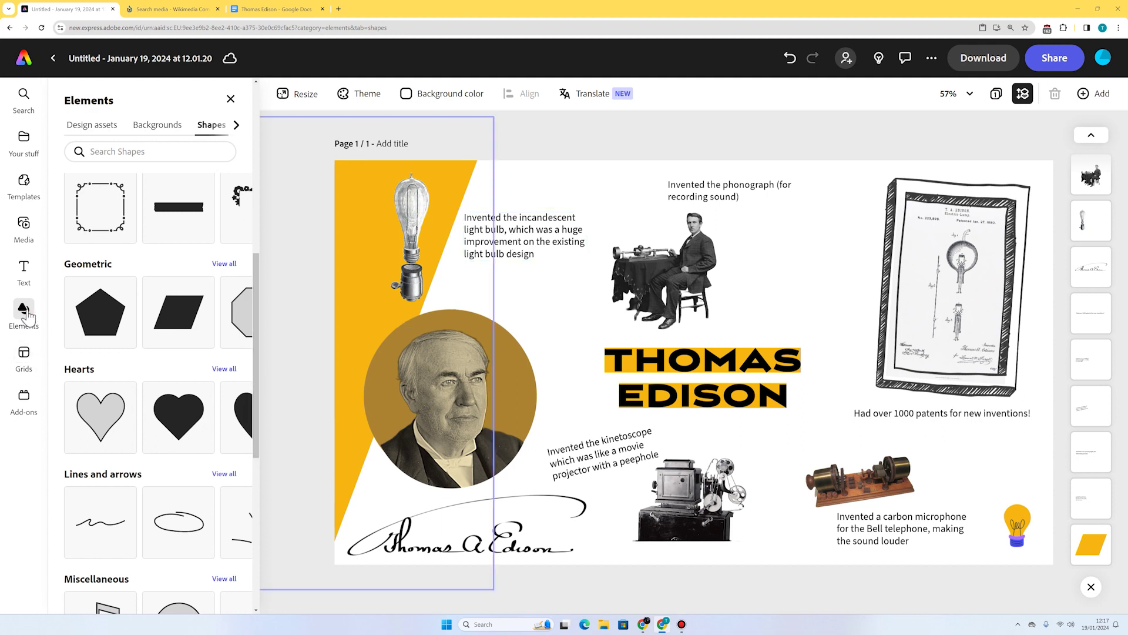
Search the design assets for "paper"
click(107, 126)
click(120, 151)
text(paper)
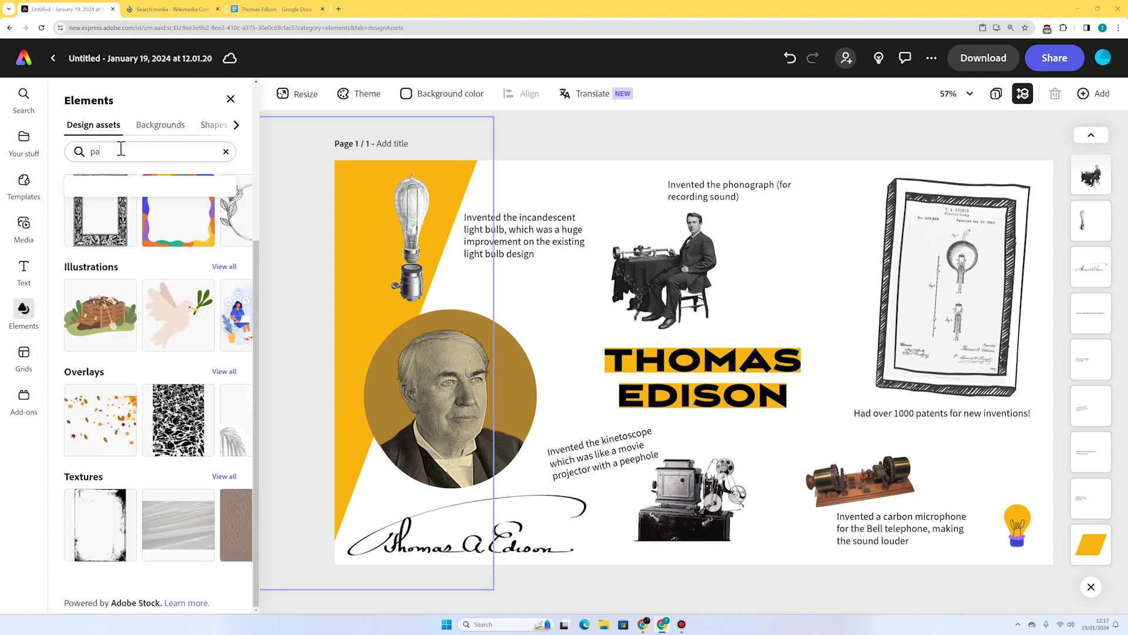
key(Return)
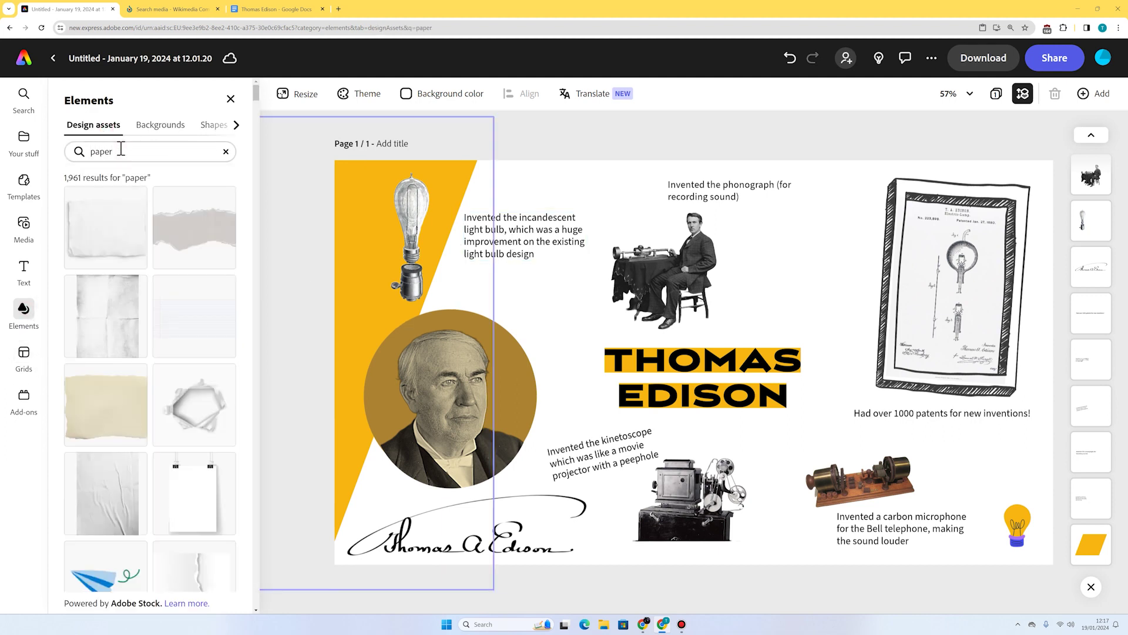
Add the white crumpled-edge paper sheet over the incandescent light bulb fact and move it back in the layers until it sits behind the text
click(105, 223)
drag(702, 340, 566, 265)
right_click(563, 250)
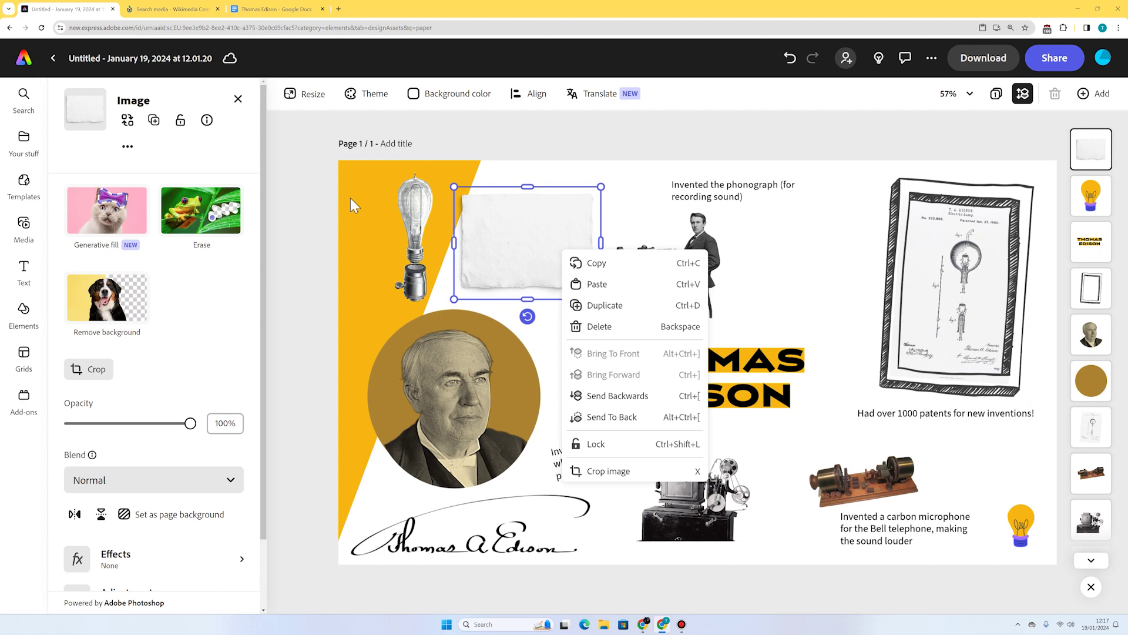
click(671, 395)
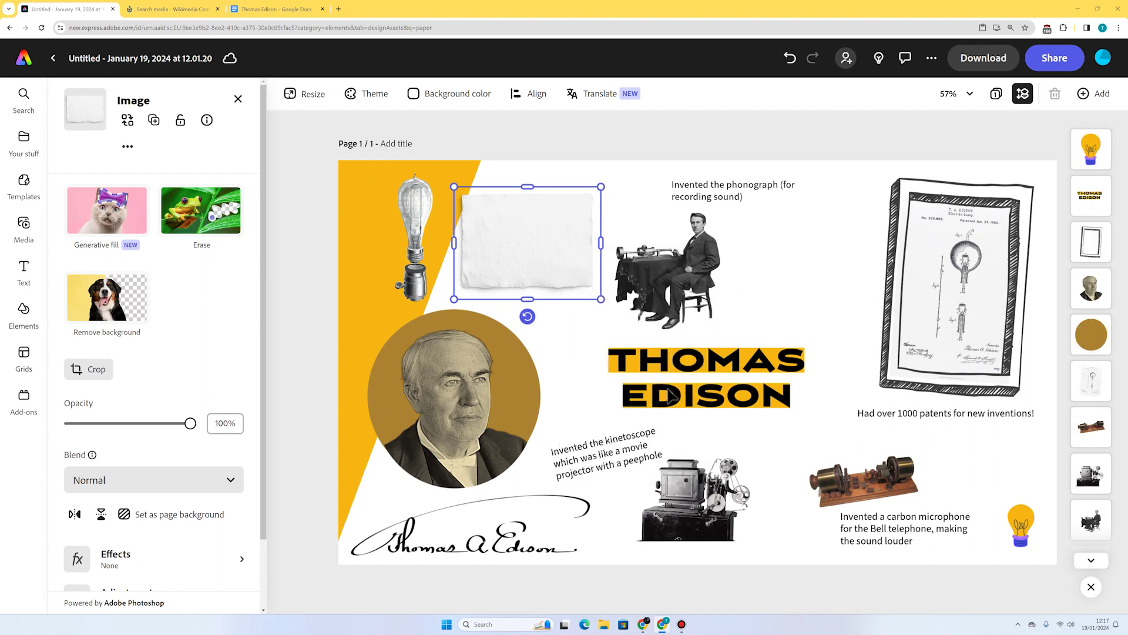
right_click(520, 253)
click(584, 398)
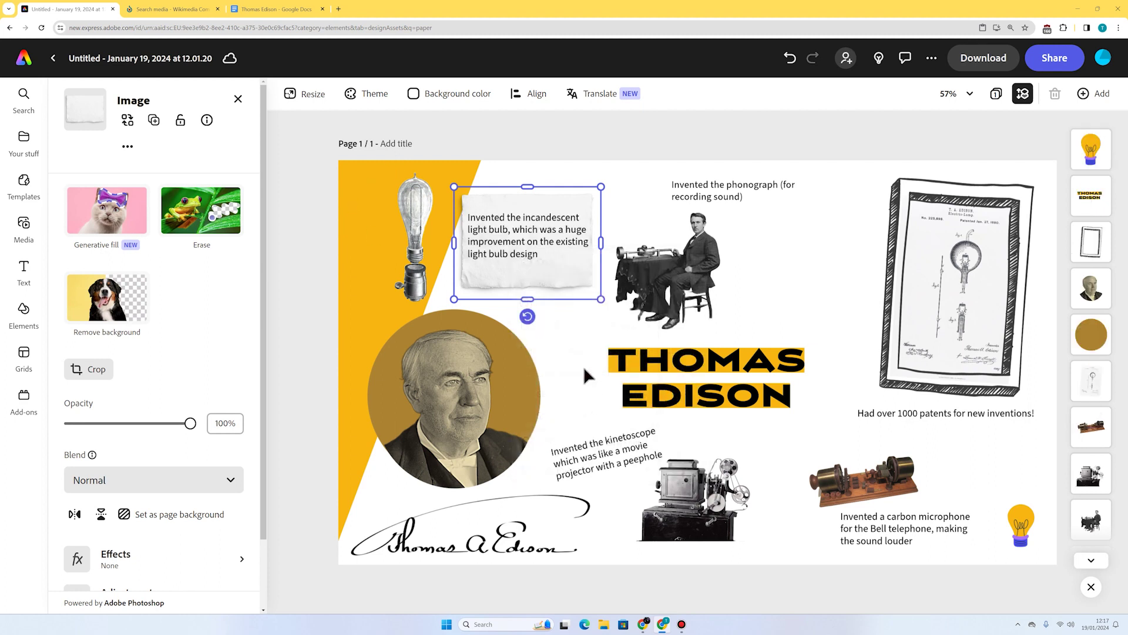
click(609, 148)
Narrow the light bulb fact's text box to fit inside the paper sheet and centre the text on it
click(570, 204)
click(580, 234)
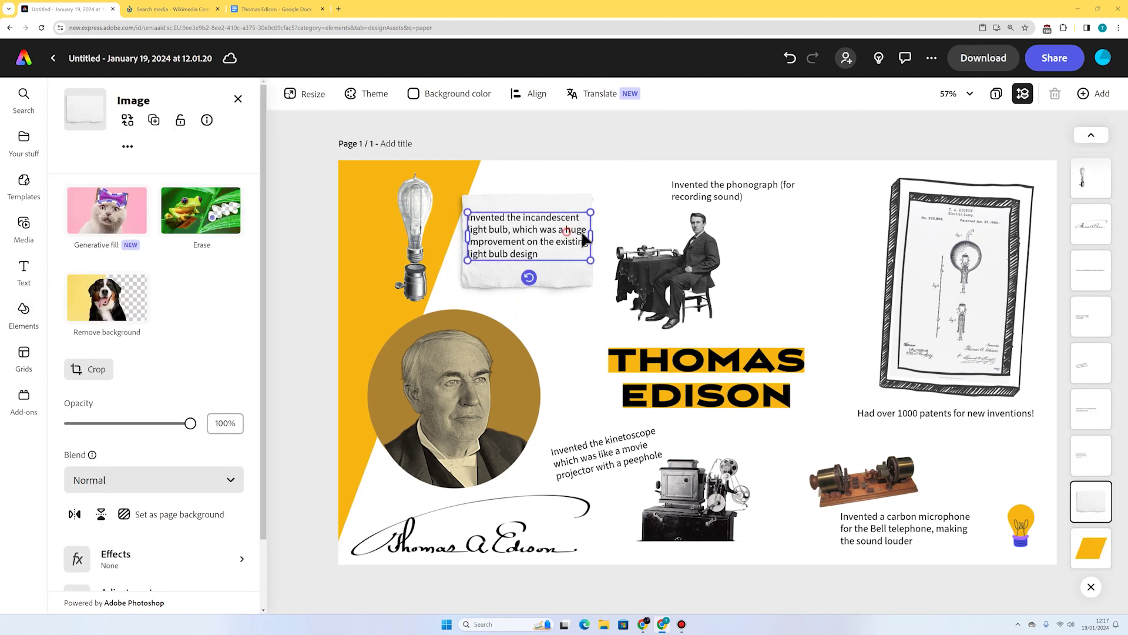
drag(591, 237, 522, 228)
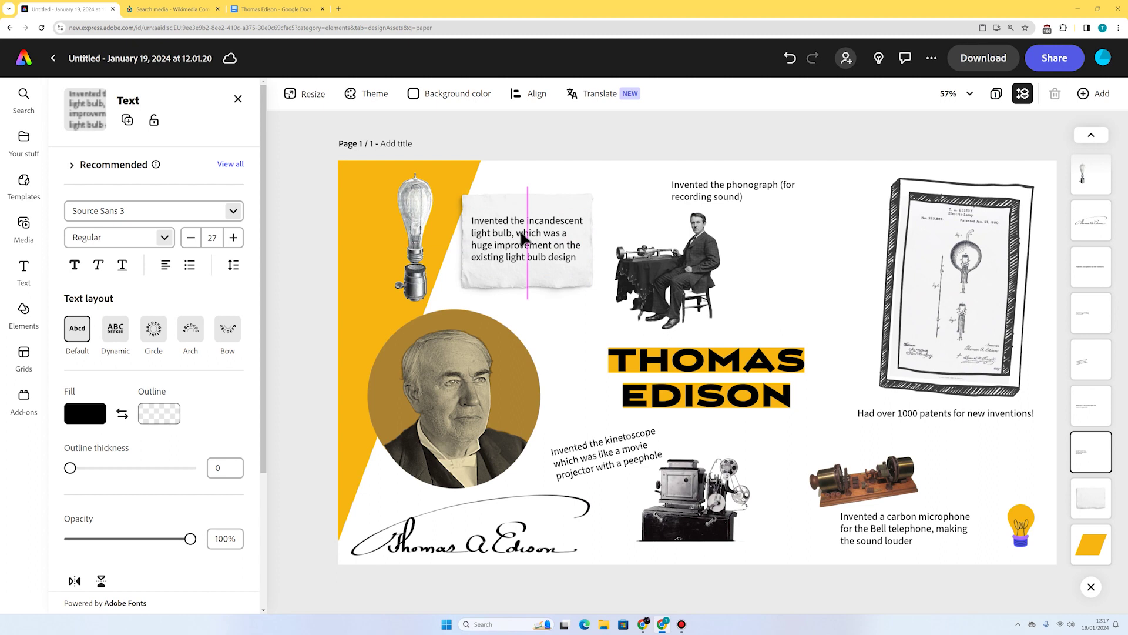
click(561, 128)
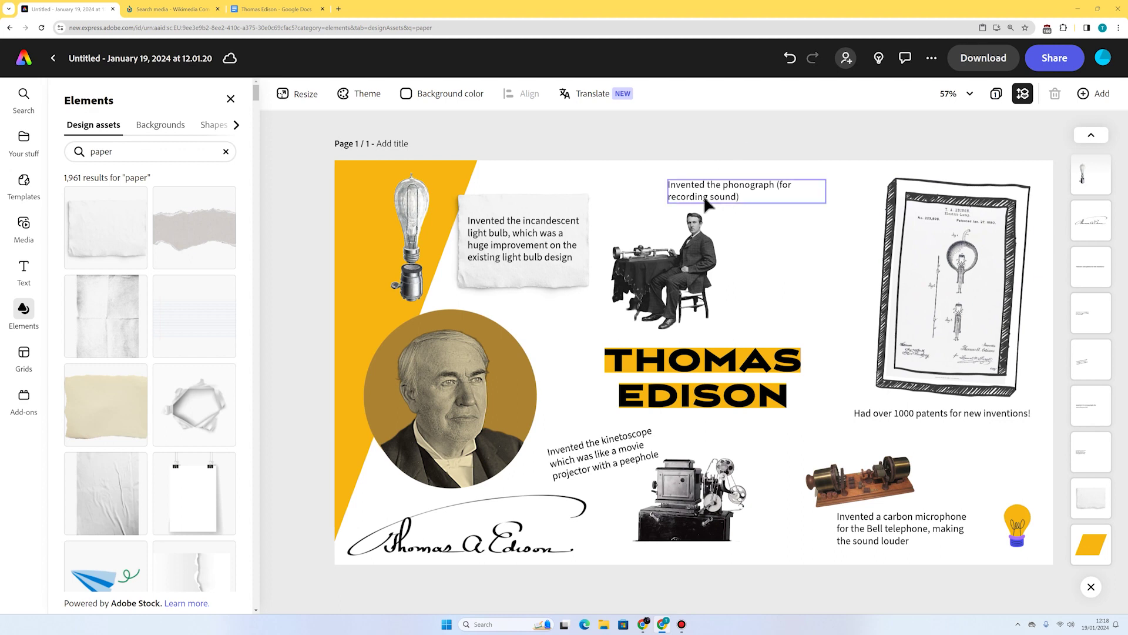
Make the words "light bulb" bold in the fact on the paper sheet
double_click(544, 248)
drag(491, 232, 461, 235)
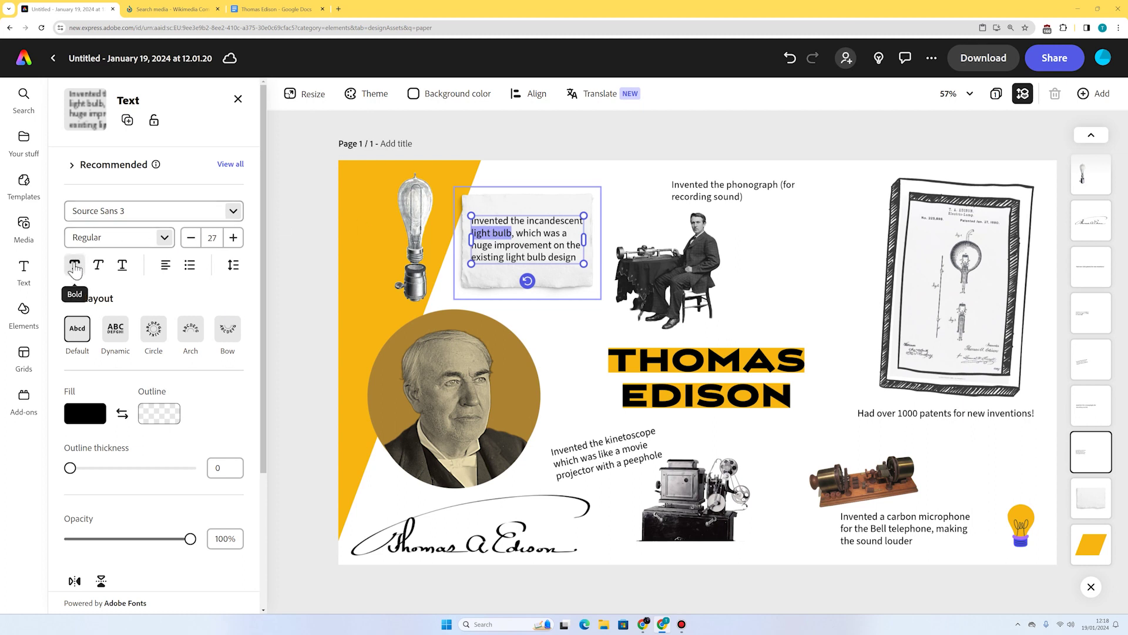
click(75, 266)
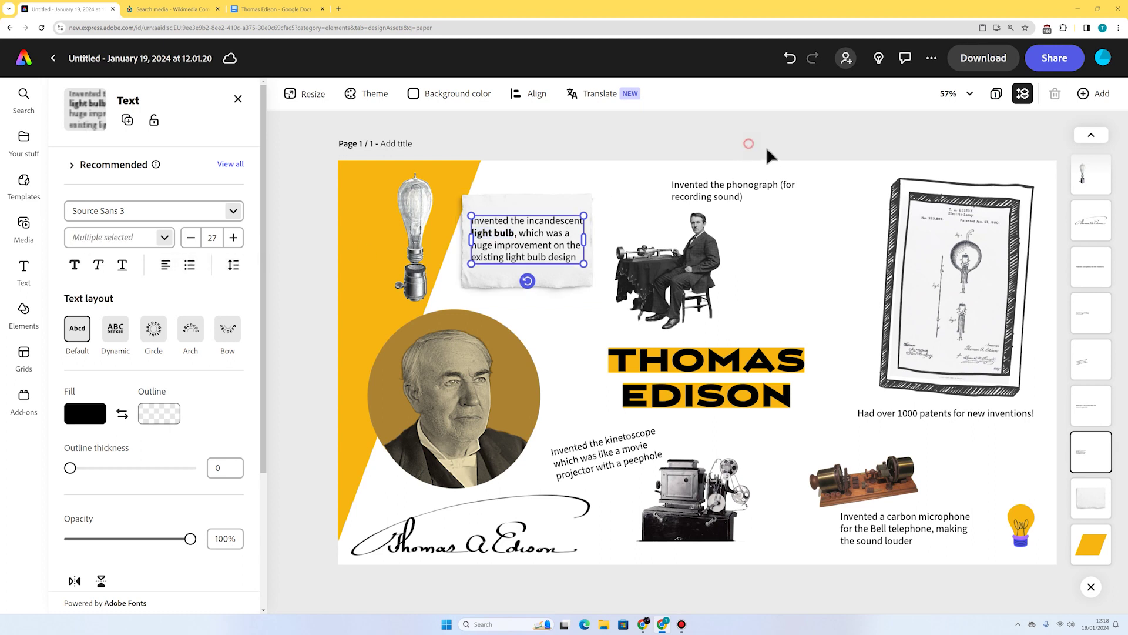
Make the word "phonograph" bold in the sound recording fact
click(758, 187)
drag(780, 186, 728, 186)
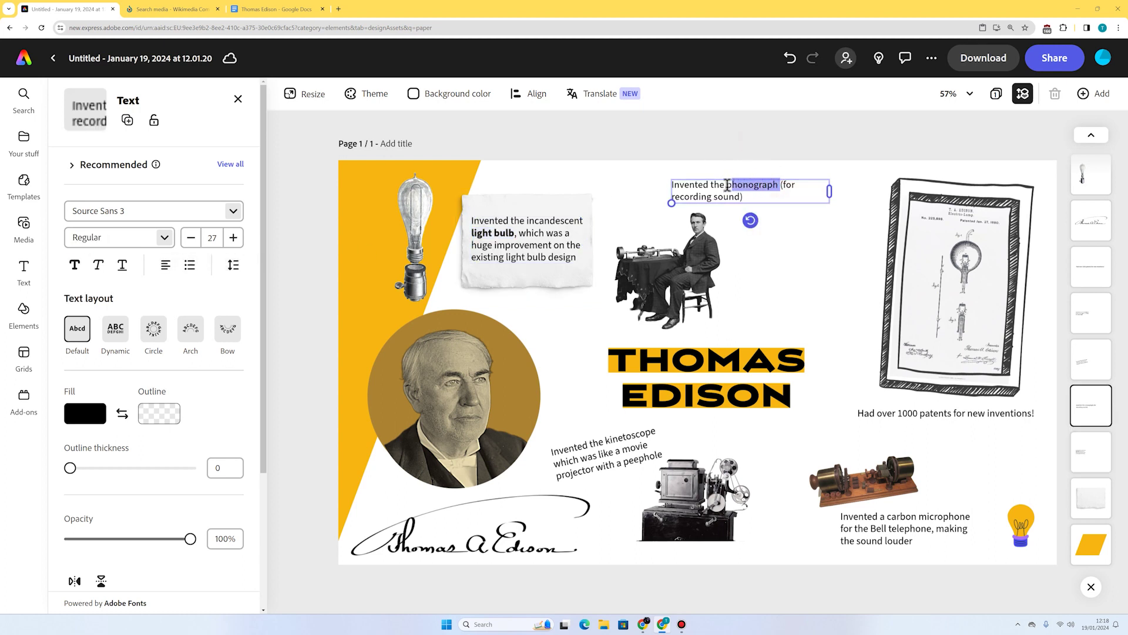
click(75, 265)
click(711, 141)
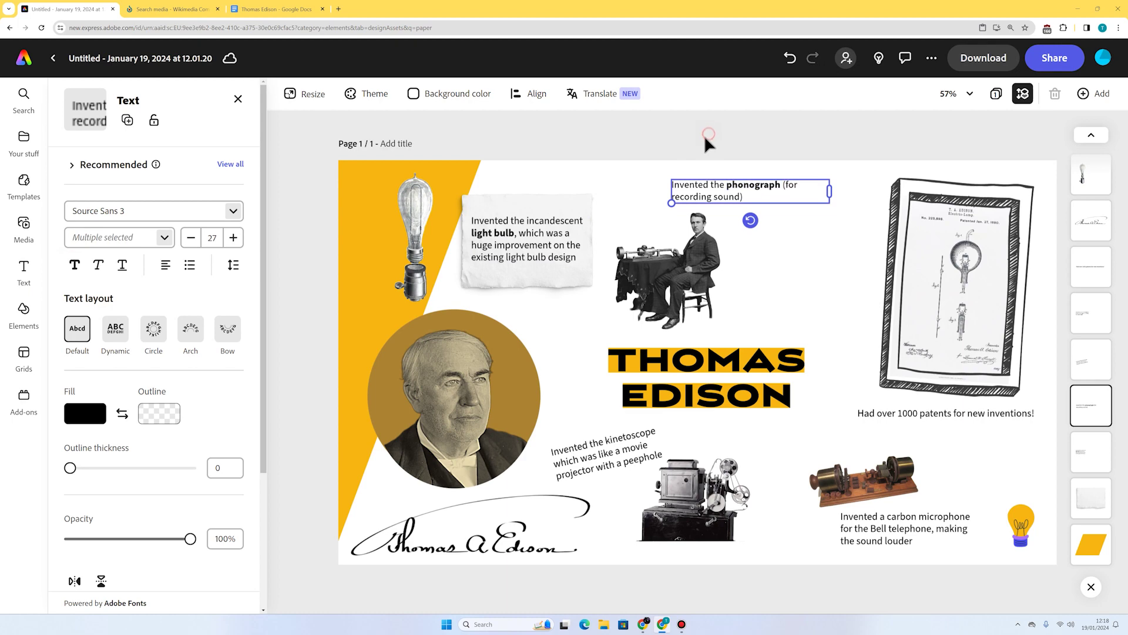